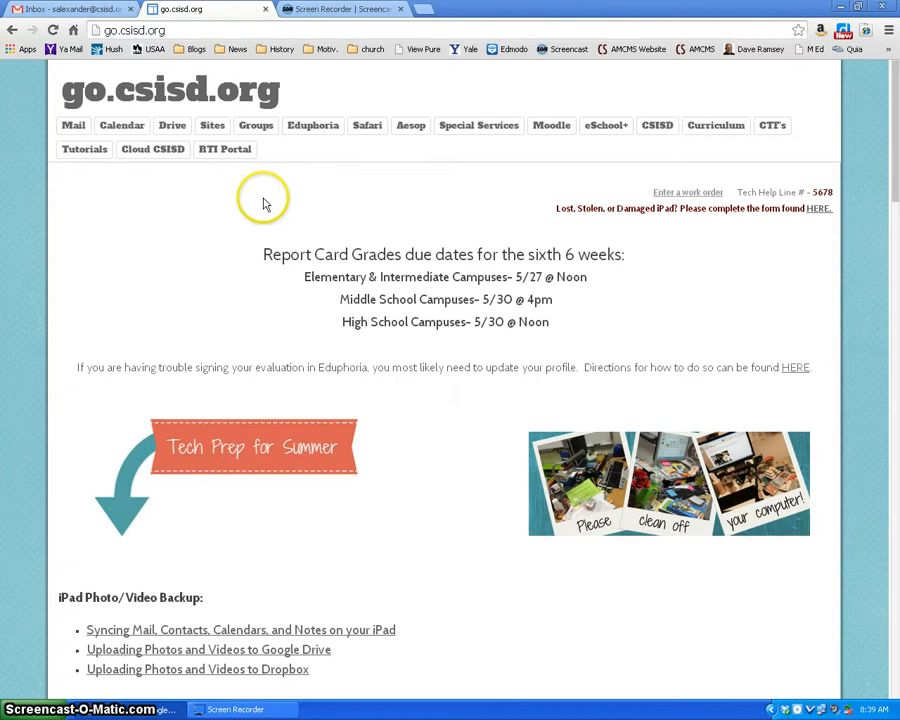
Step: Open the Test 108 site from the Sites list and start a new page in it
click(212, 127)
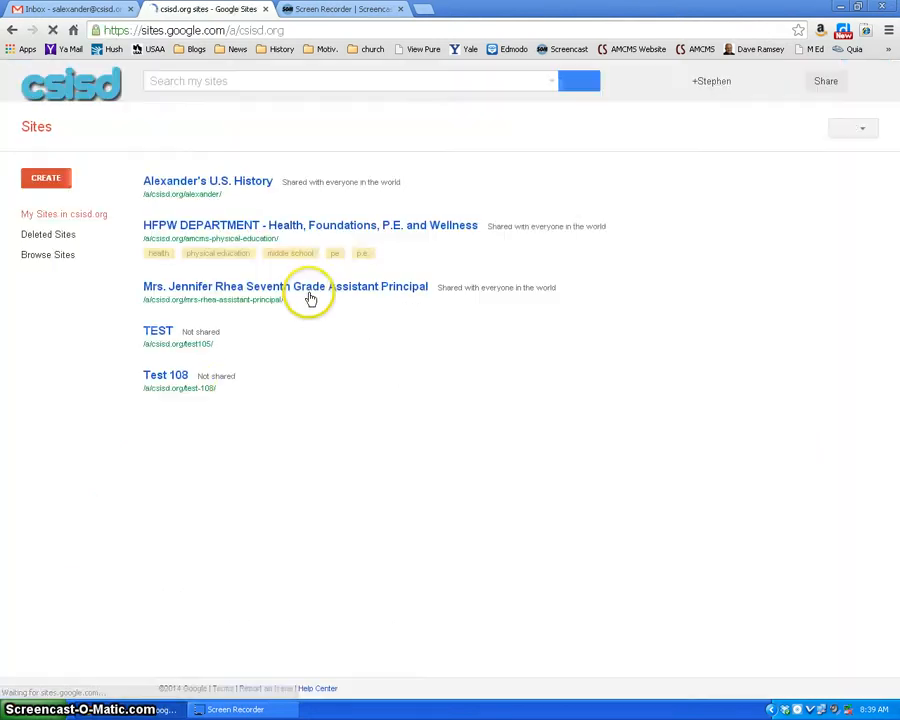
click(166, 376)
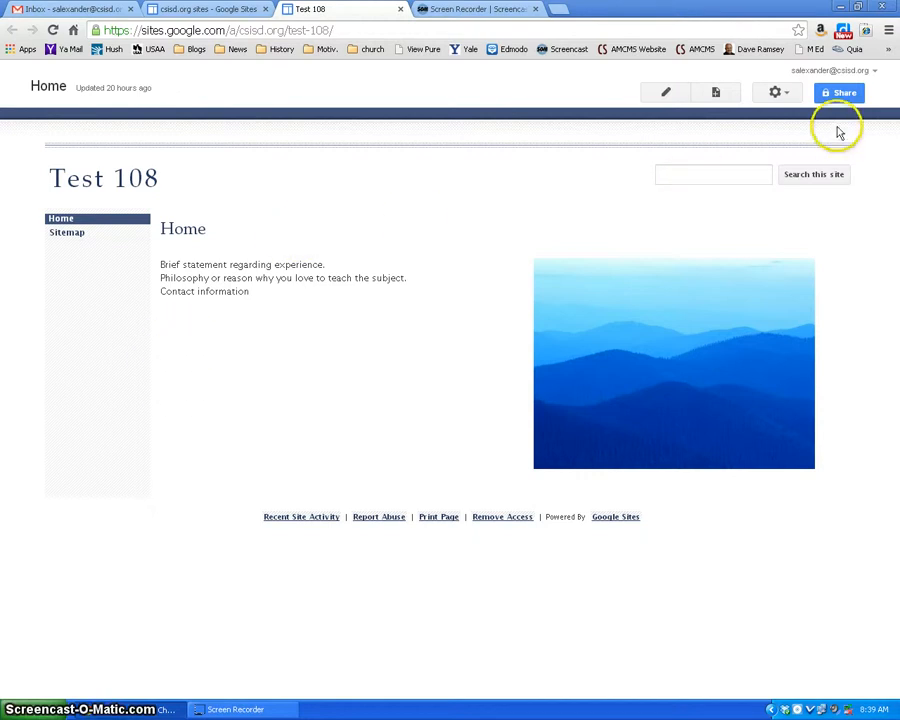
click(715, 93)
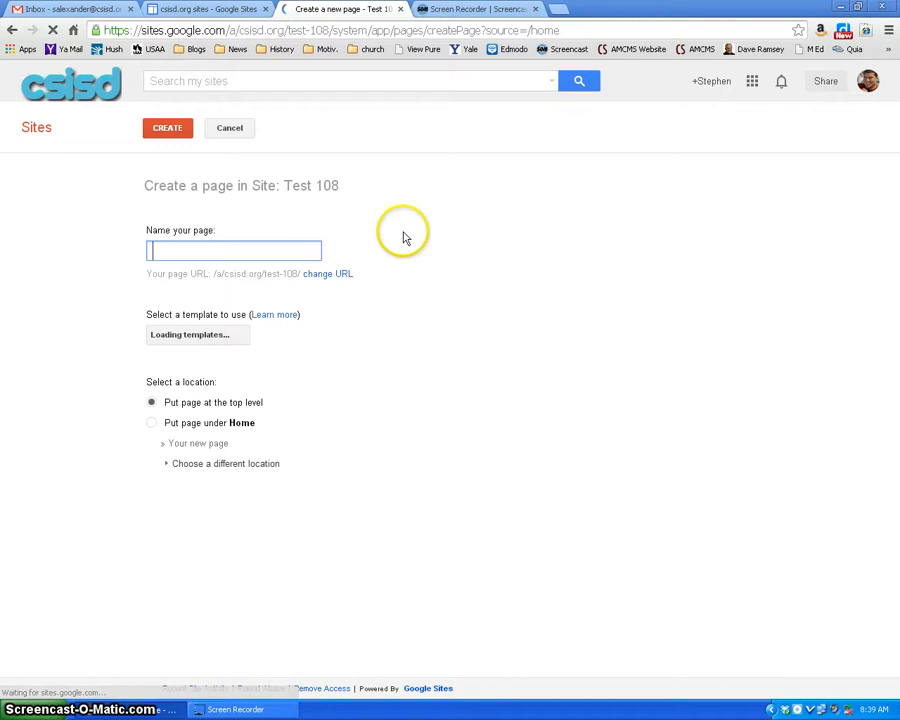
Step: Name the new page Tutorial and create it as a top-level web page
click(246, 250)
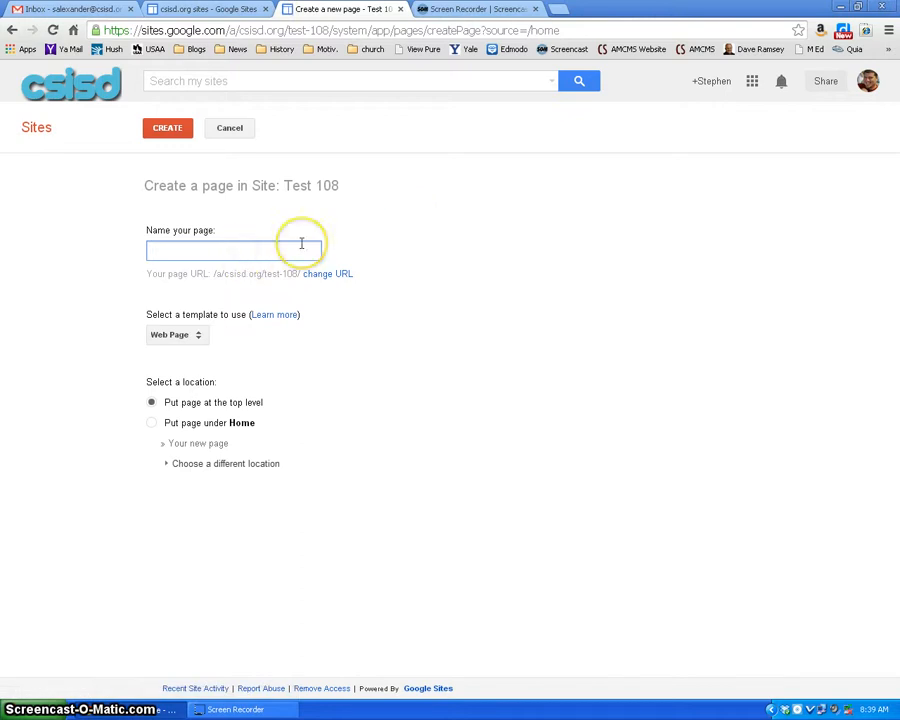
text(Tut)
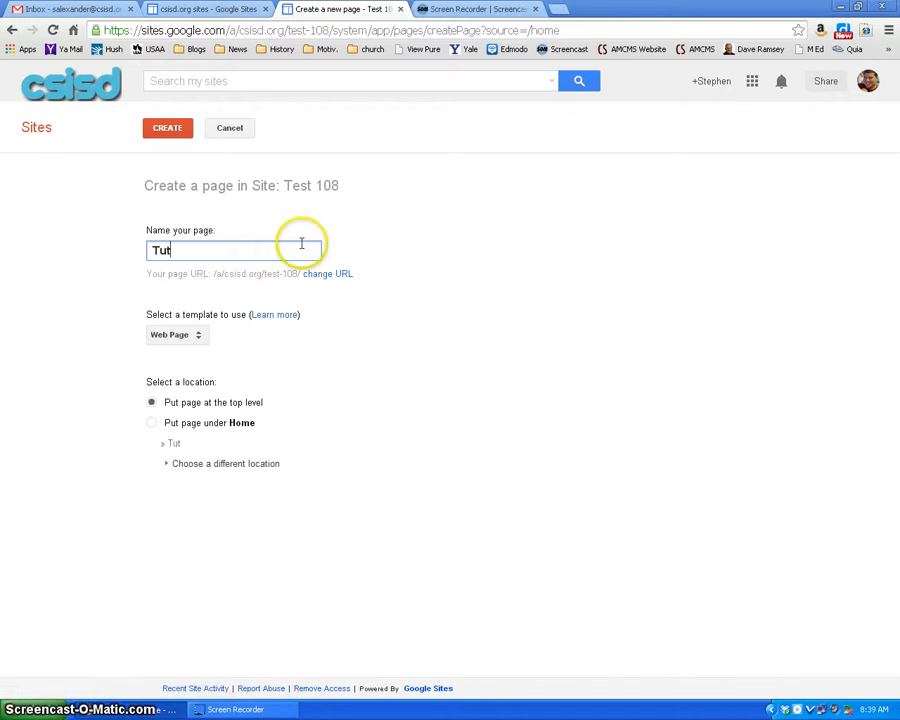
text(orial)
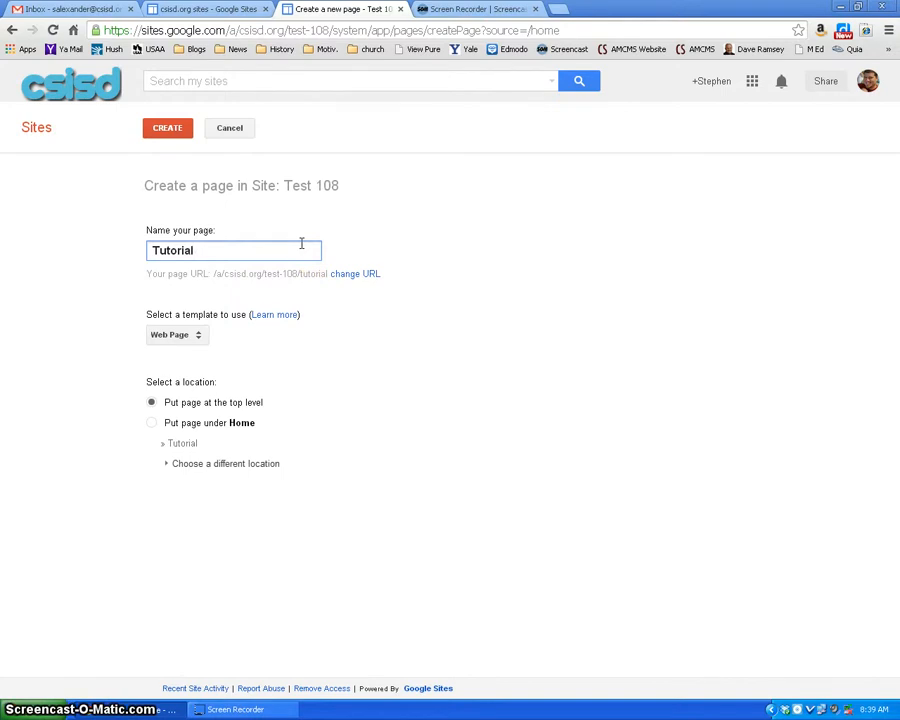
click(267, 222)
click(174, 130)
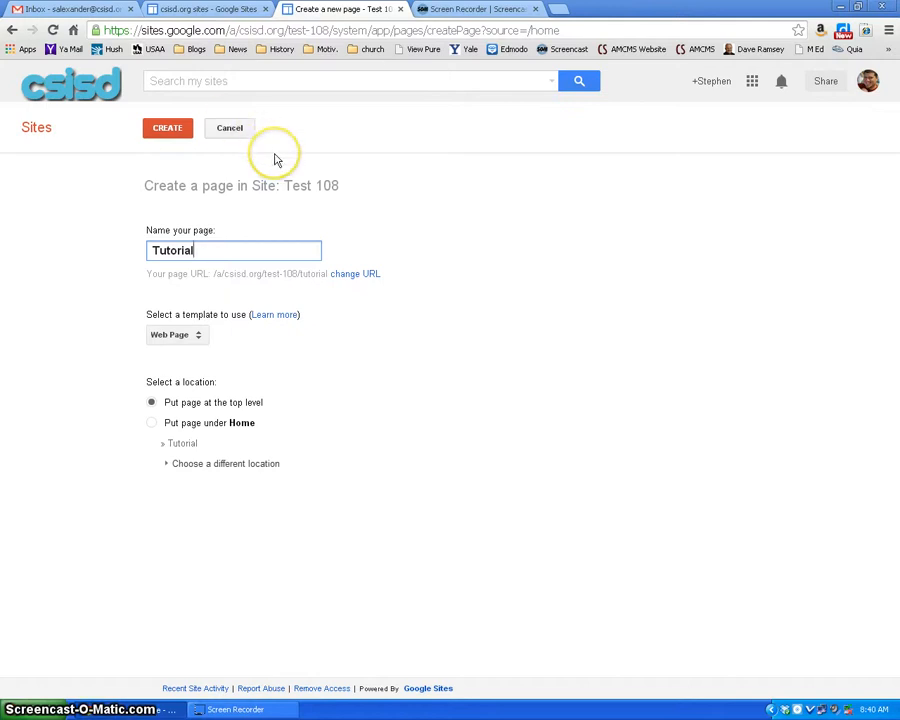
click(170, 131)
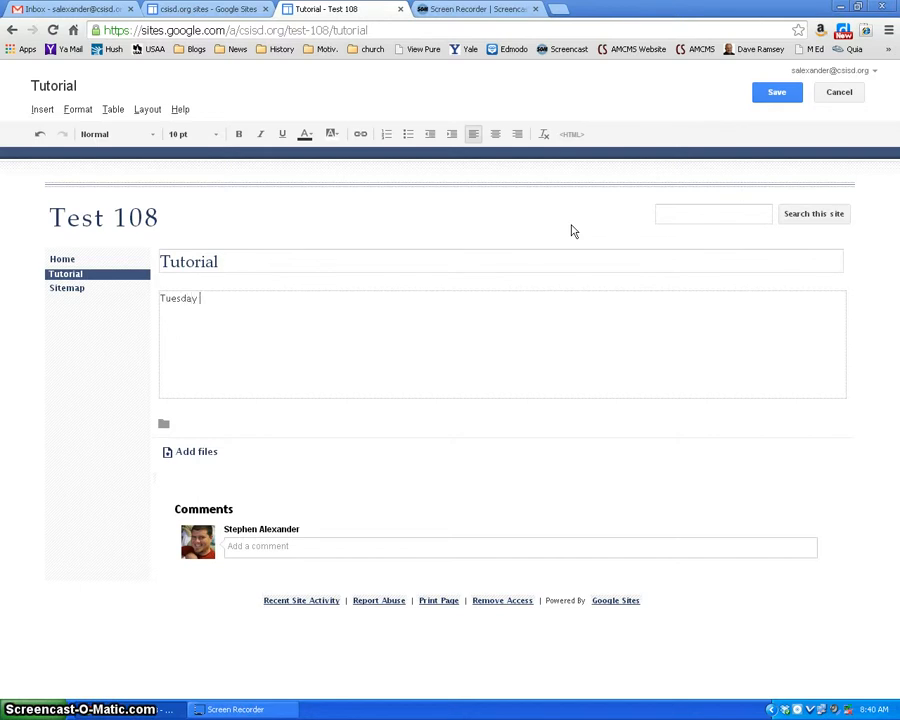
Step: Enter the lines "Tuesday 3:40-4:30" and "Thursday 7:50-8:15" as the Tutorial page's body text and save the page
text(3:40-4:30)
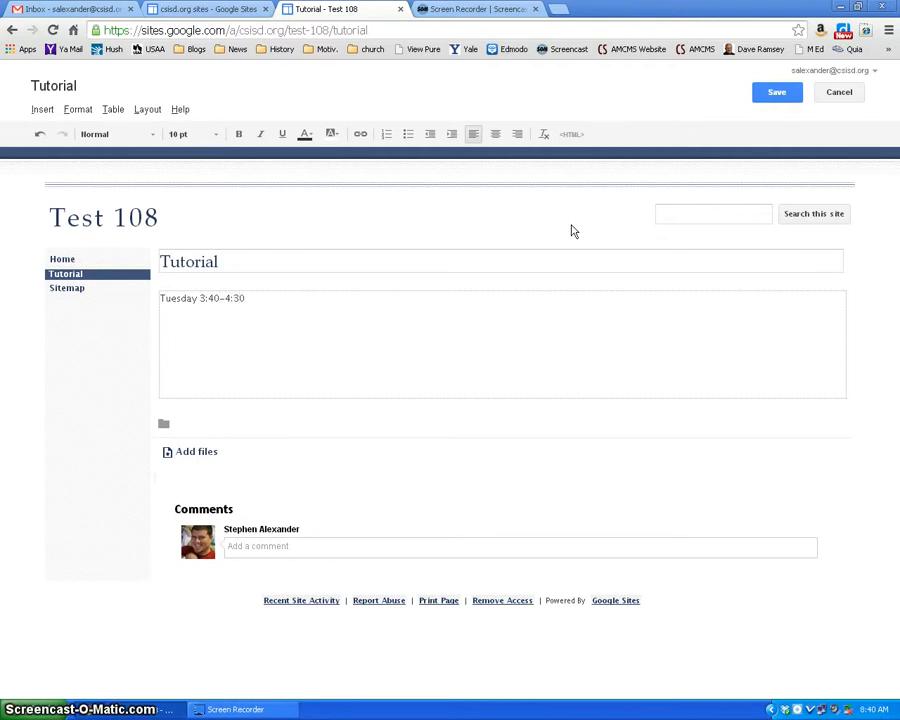
key(Return)
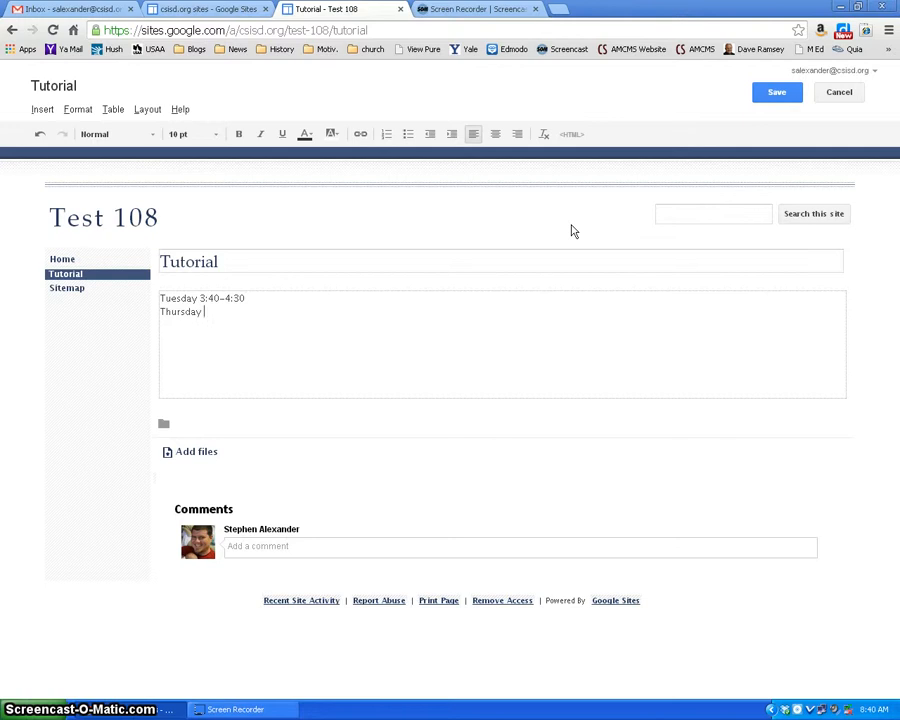
text(Thursday 7:50-8:15)
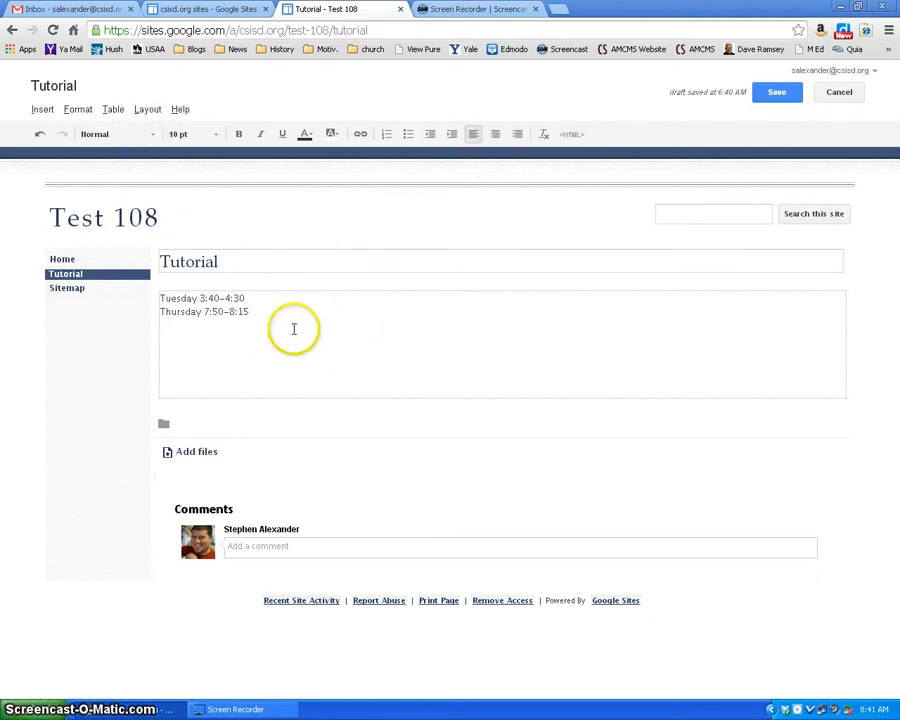
click(777, 96)
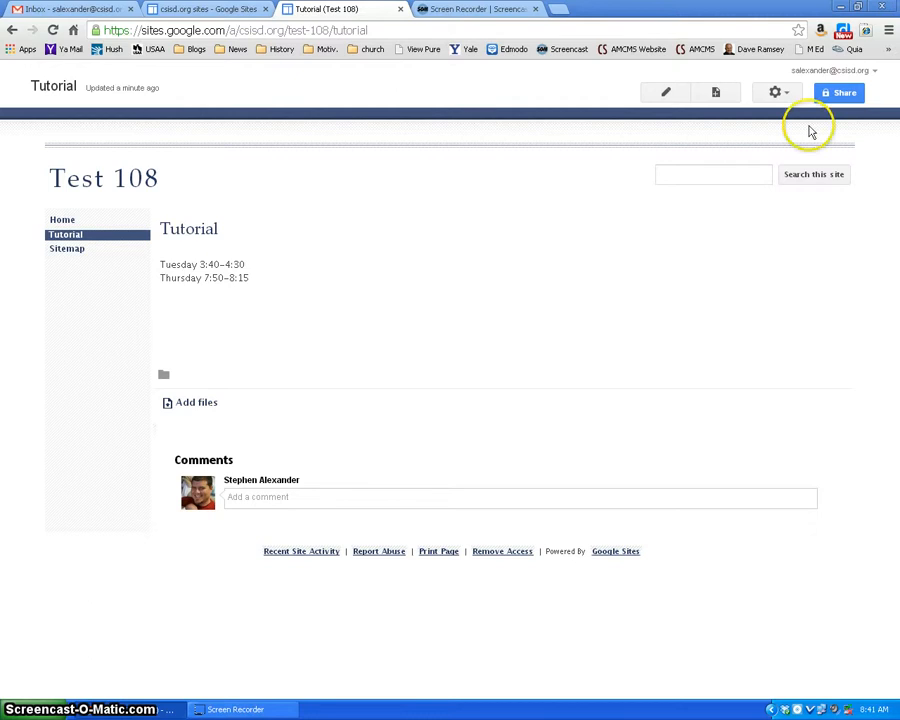
Step: Disallow attachments and comments in the Tutorial page's settings and save them
click(789, 95)
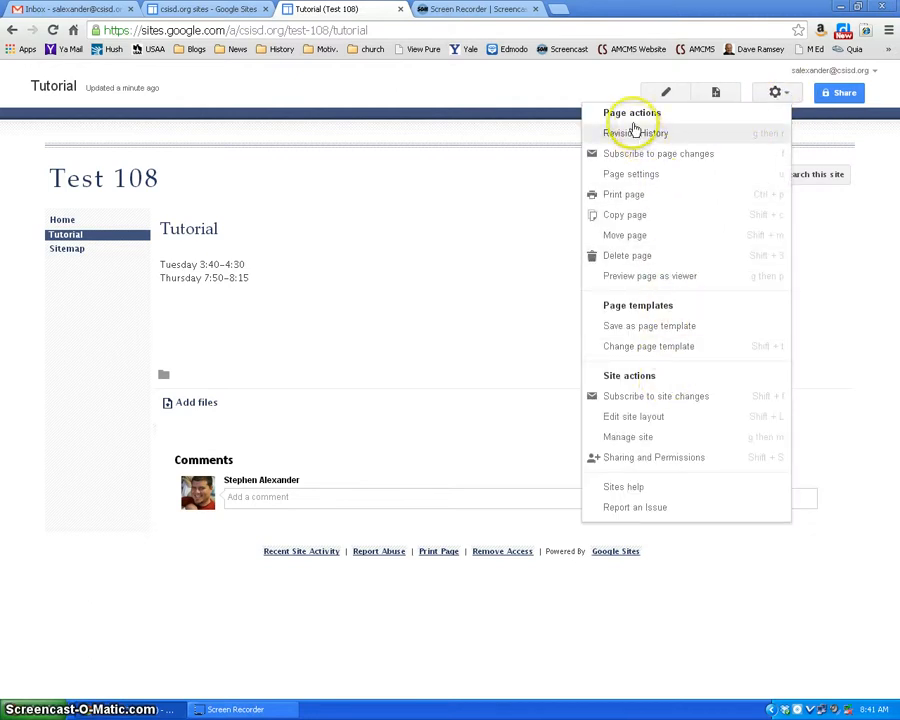
click(659, 176)
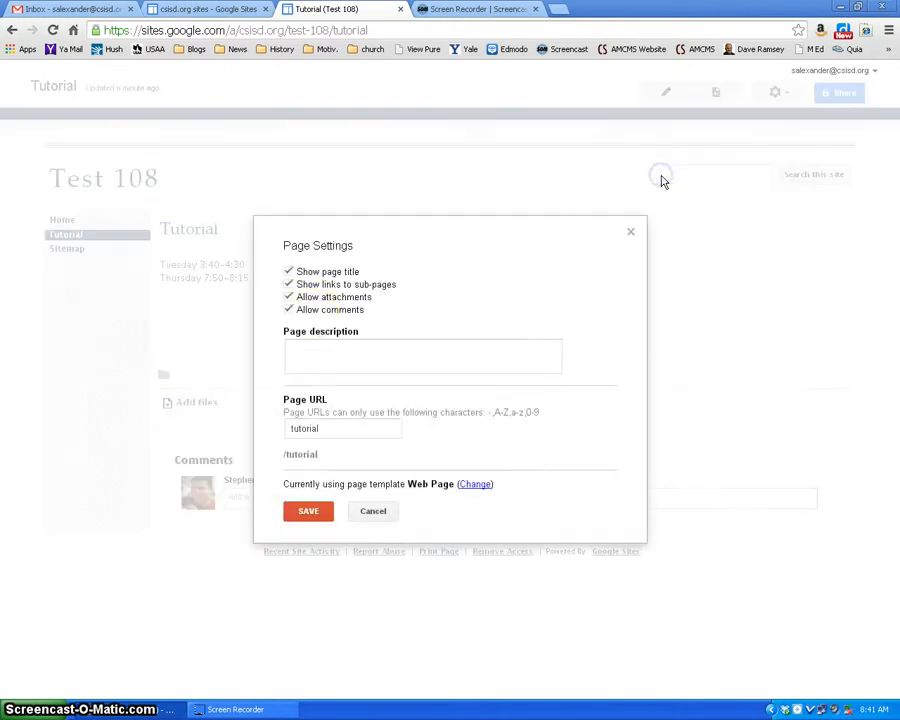
click(289, 297)
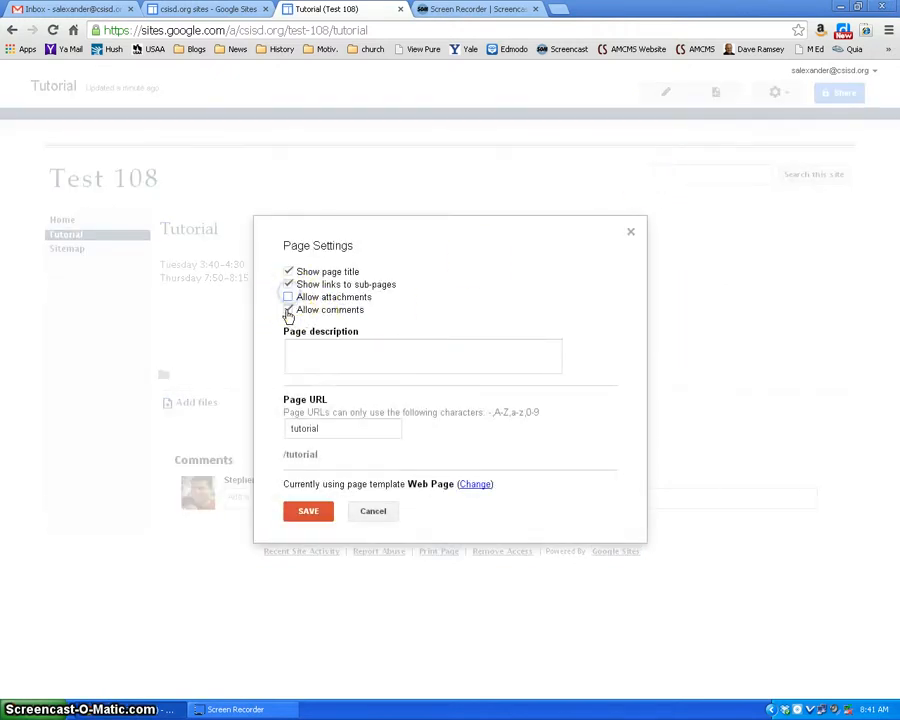
click(288, 310)
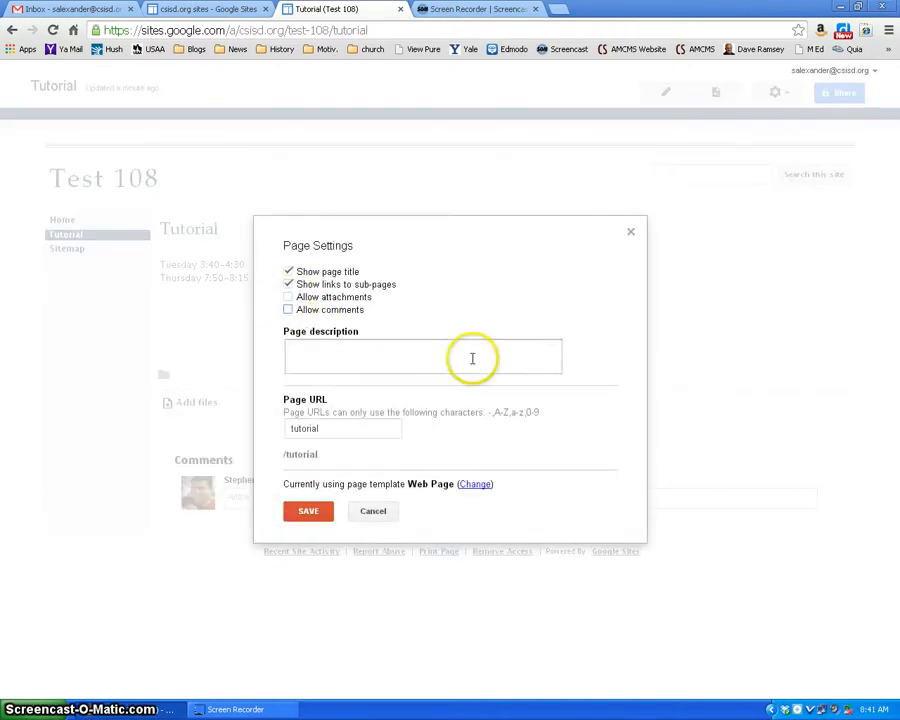
click(309, 515)
click(384, 333)
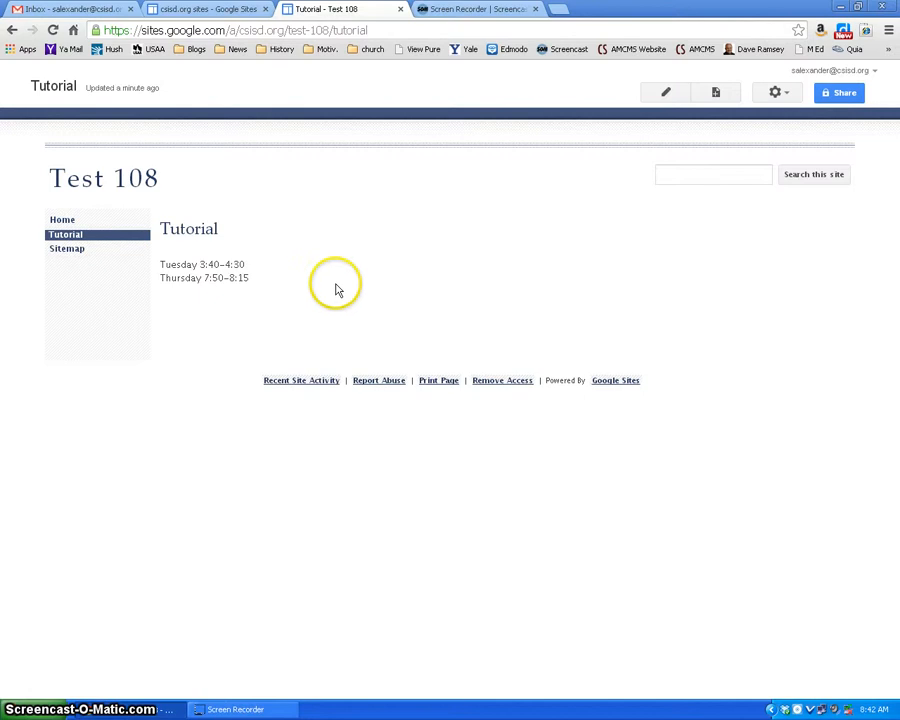
Step: View the site's Home, Tutorial and Sitemap pages to check how the sidebar links work
click(66, 221)
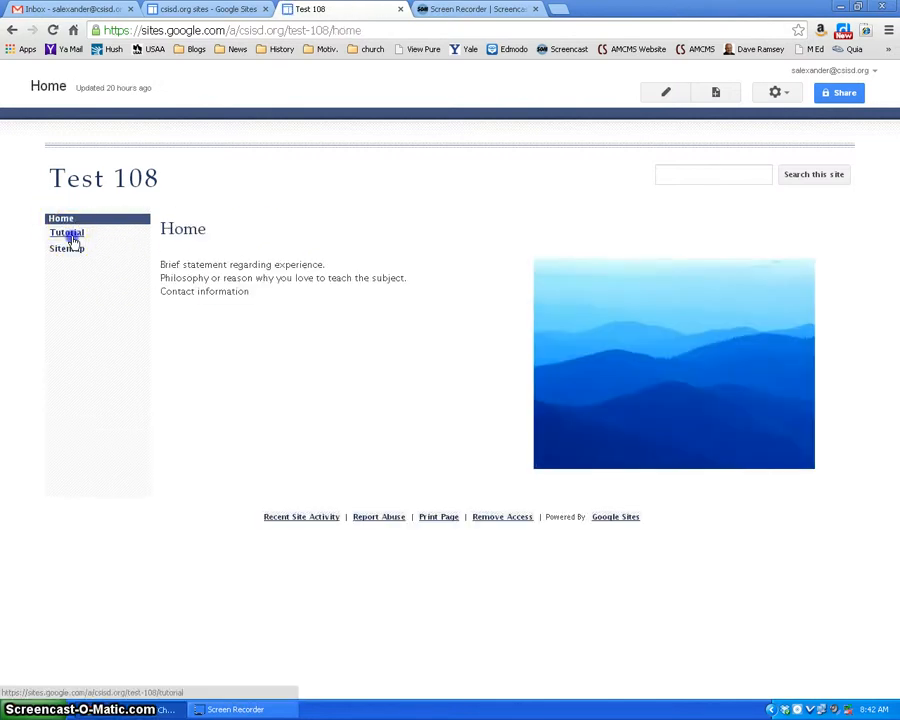
click(68, 234)
click(70, 251)
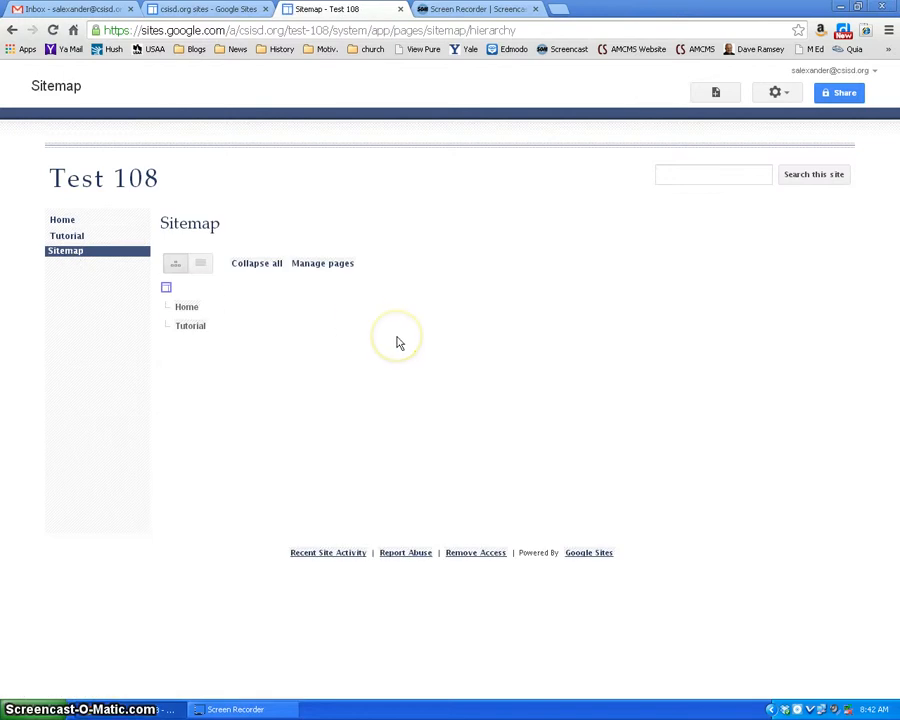
click(64, 221)
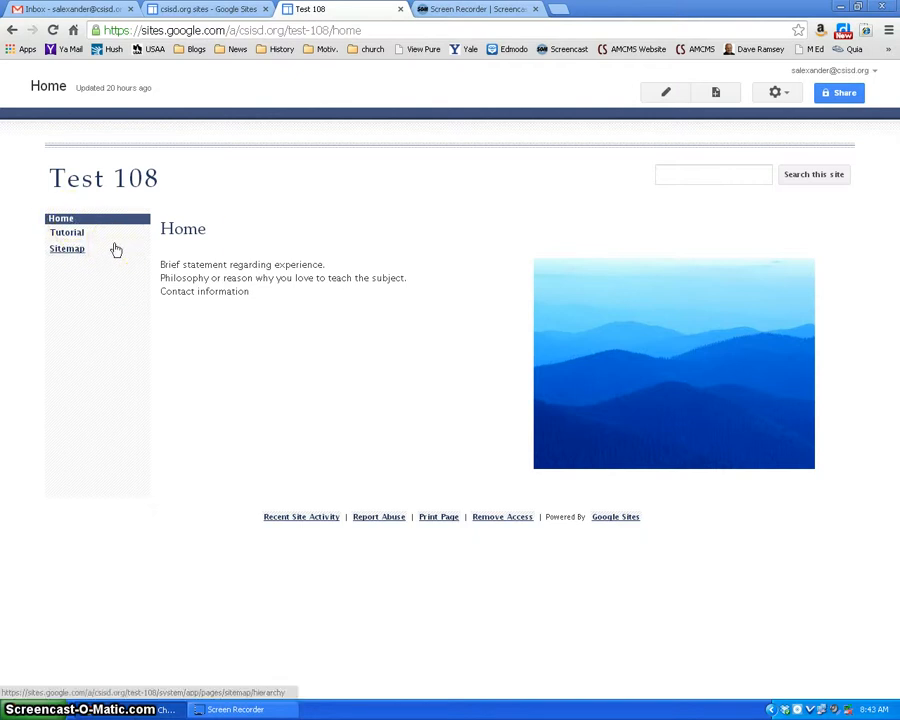
click(68, 233)
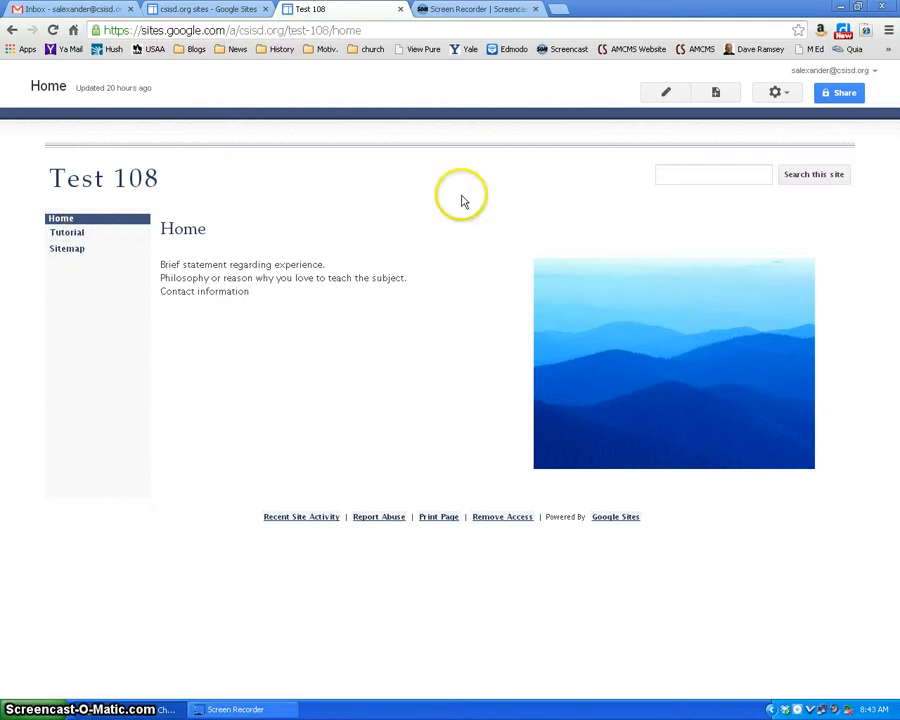
Step: Edit the site layout to enable horizontal navigation and remove the sidebar
click(789, 97)
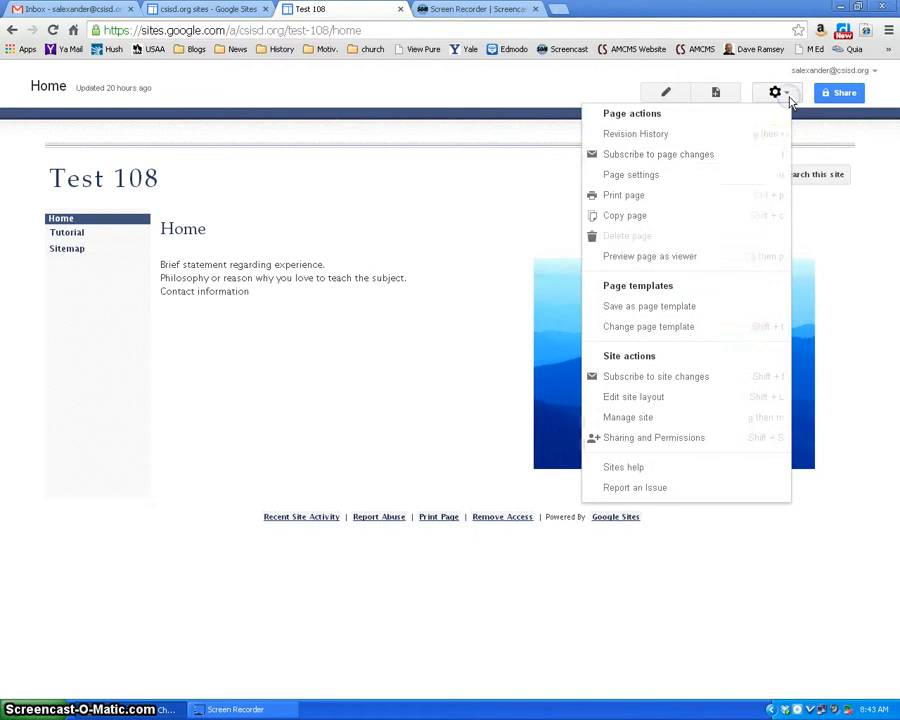
click(655, 400)
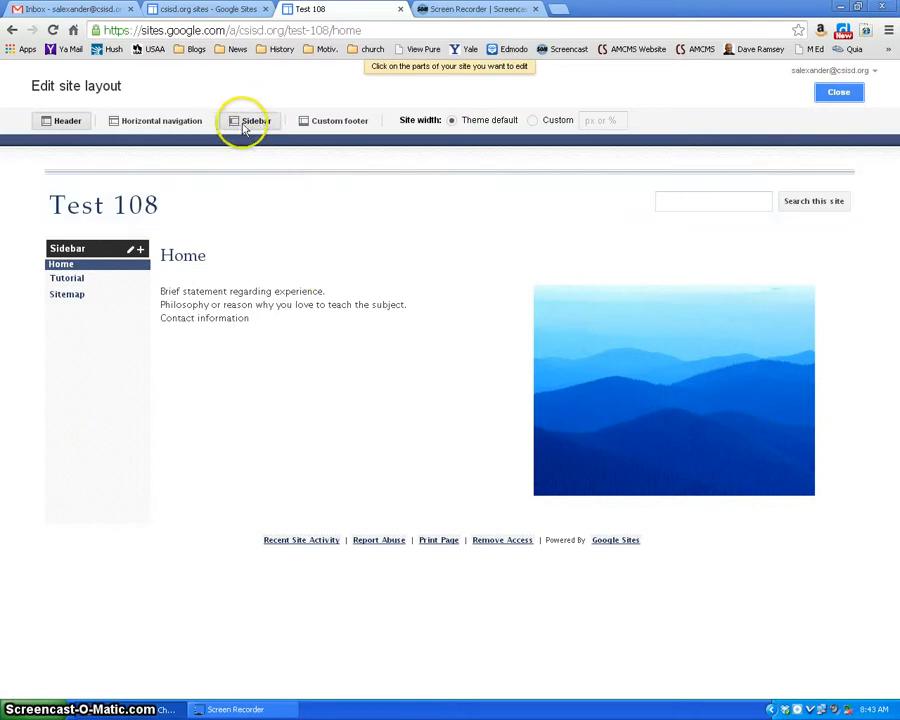
click(245, 121)
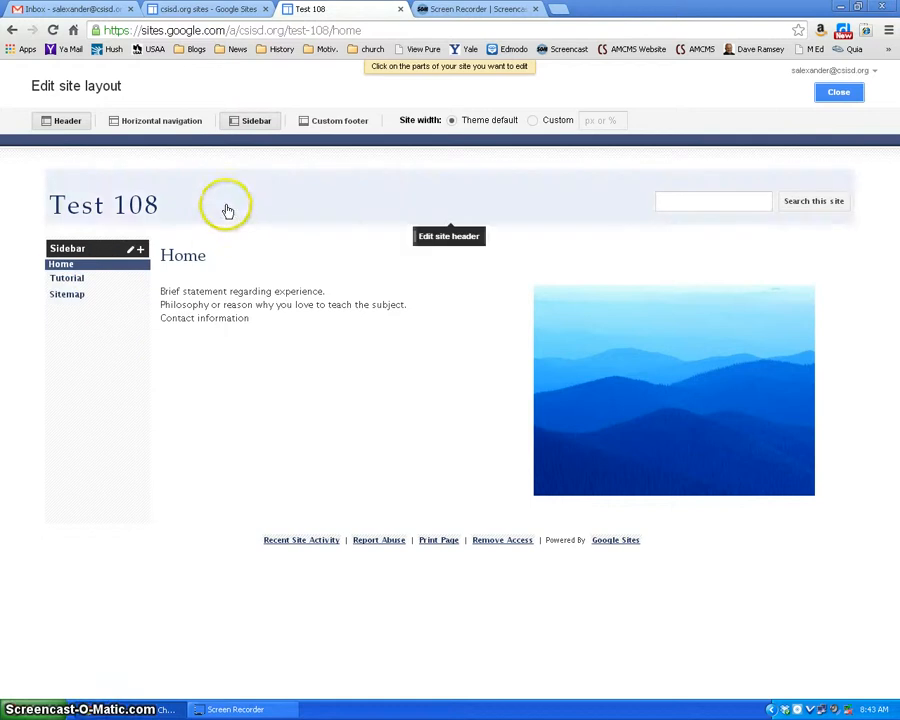
click(160, 121)
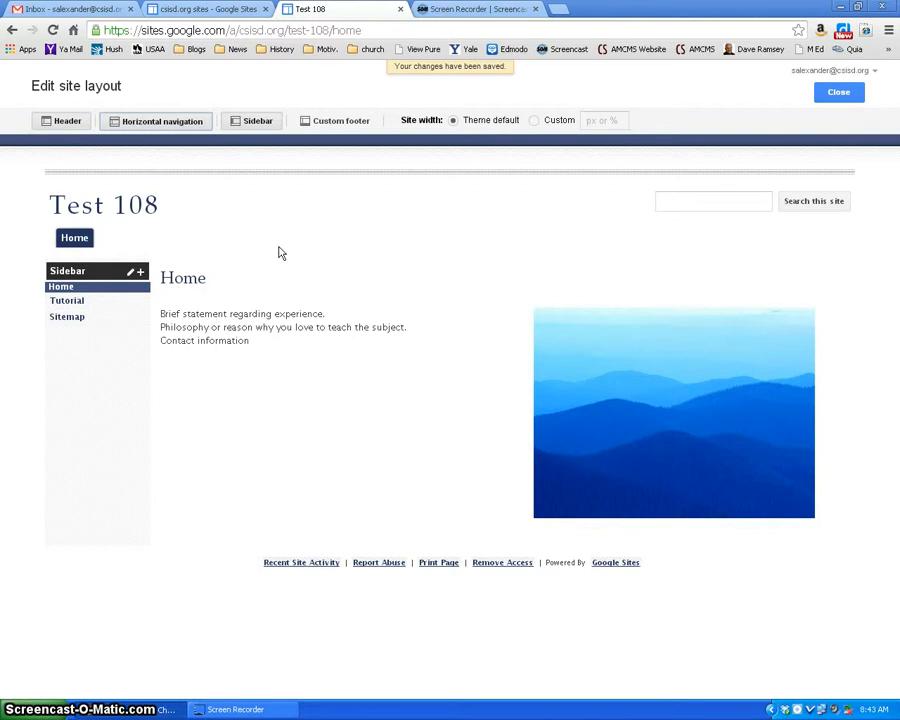
click(276, 254)
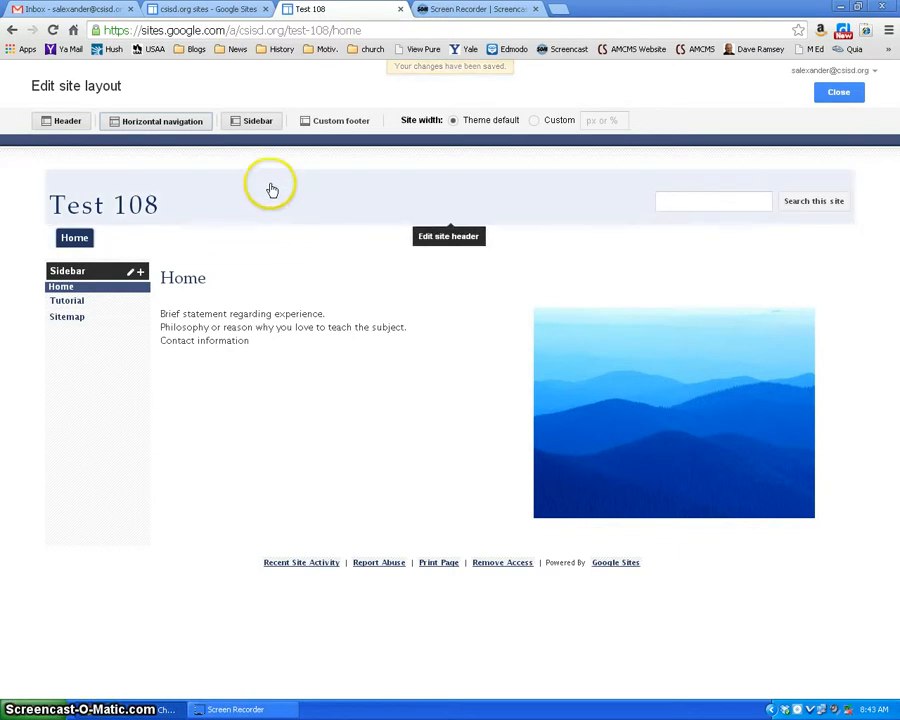
click(254, 127)
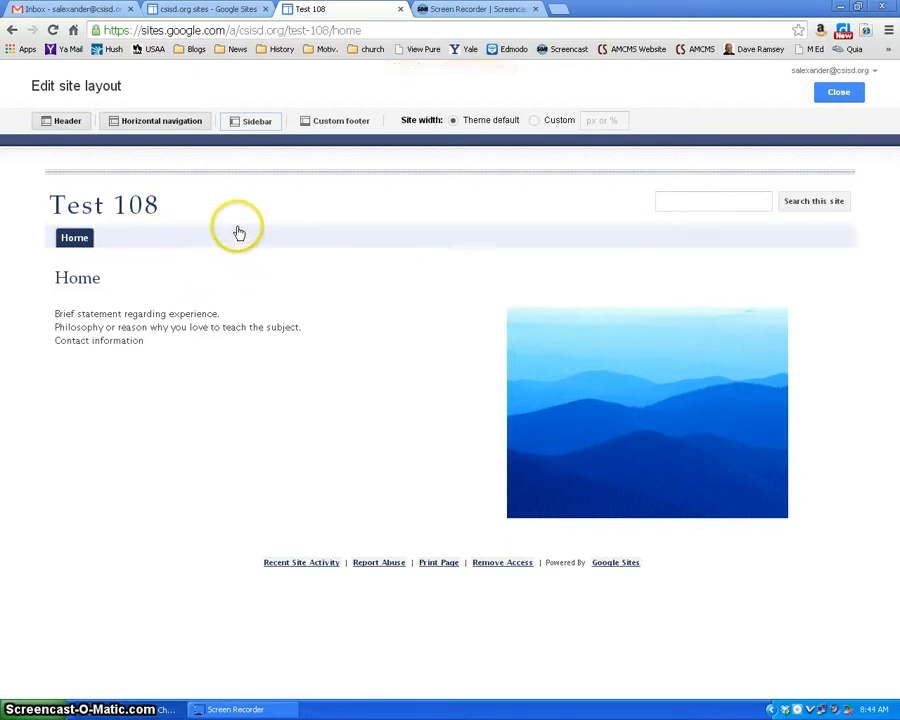
Step: Add the Tutorial page to the horizontal navigation's list of pages to show
click(288, 238)
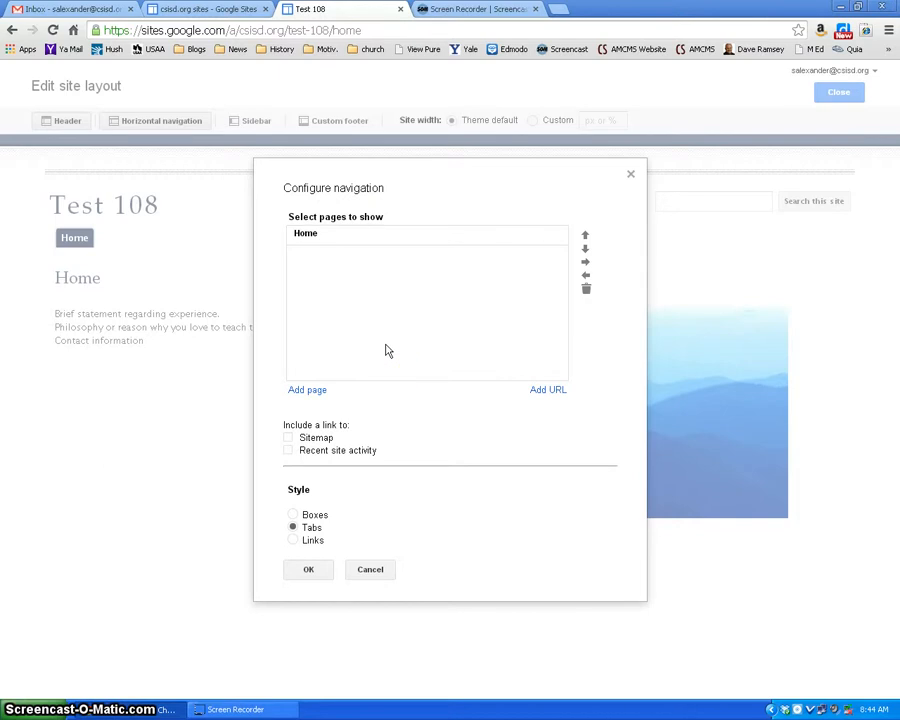
click(312, 389)
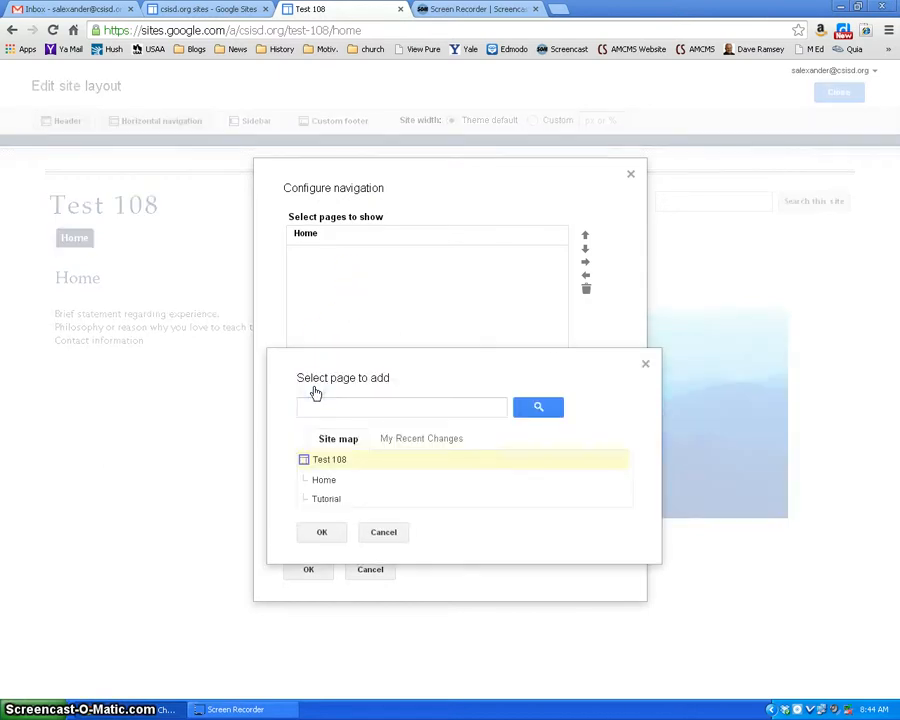
click(326, 502)
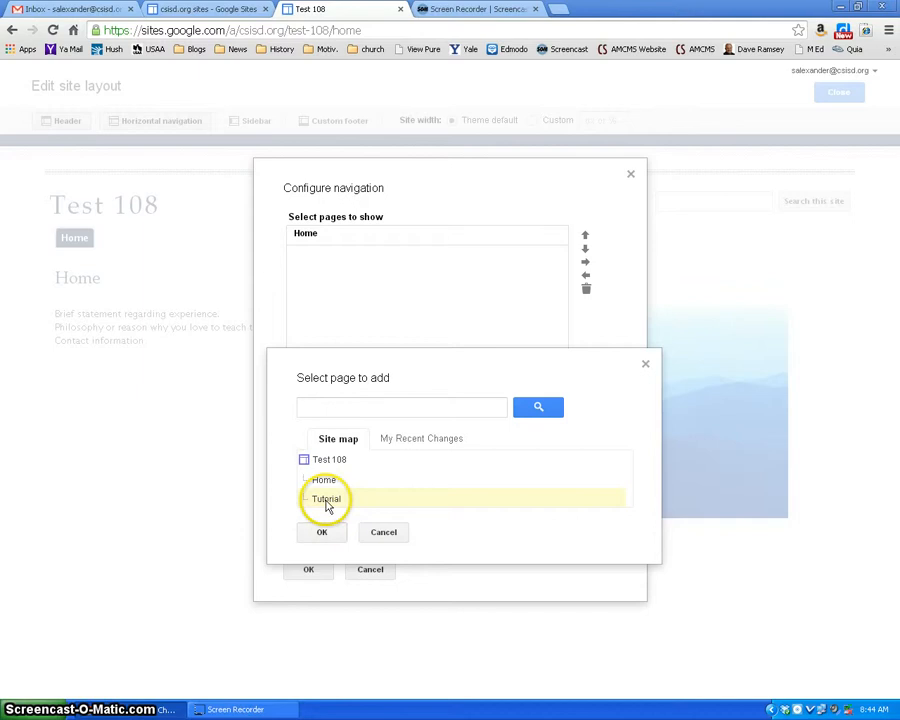
drag(327, 506, 330, 516)
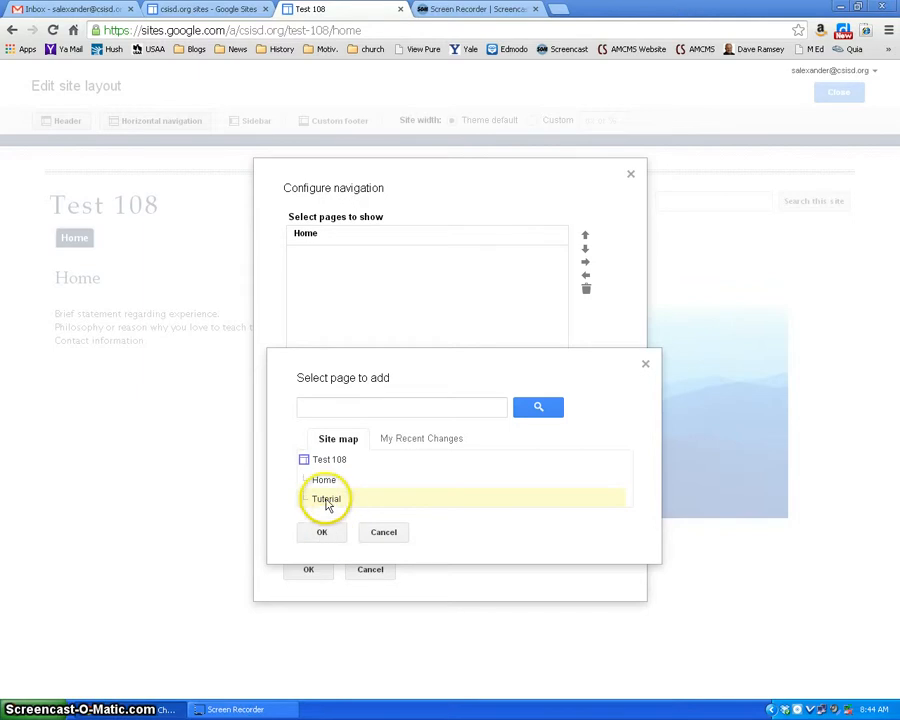
click(326, 501)
click(322, 539)
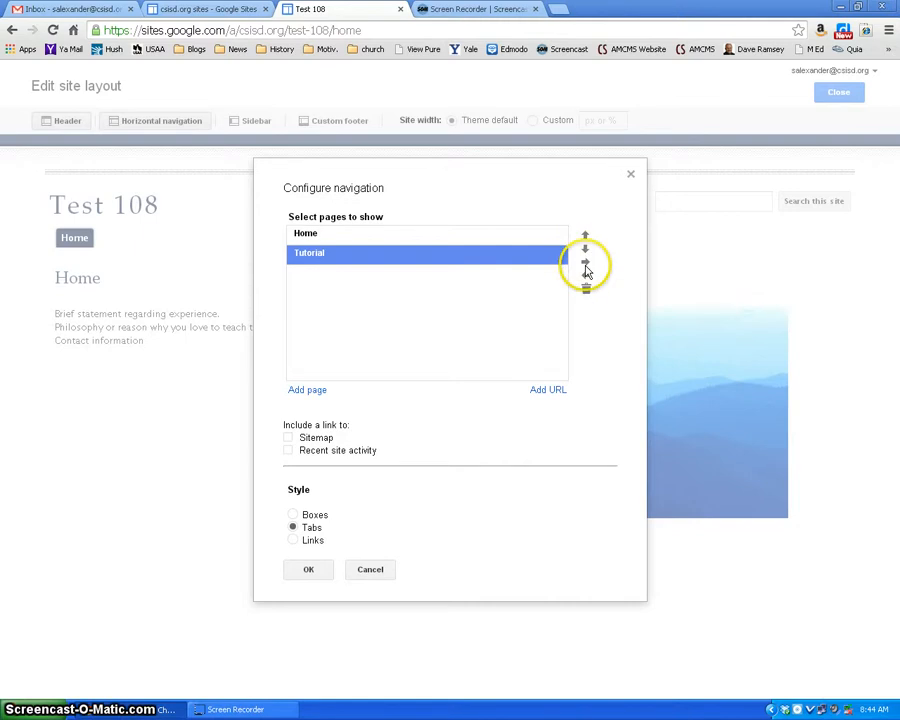
Step: Keep the horizontal navigation style as Tabs, apply the configuration with Home and Tutorial, and close the site layout editor
click(416, 236)
click(444, 256)
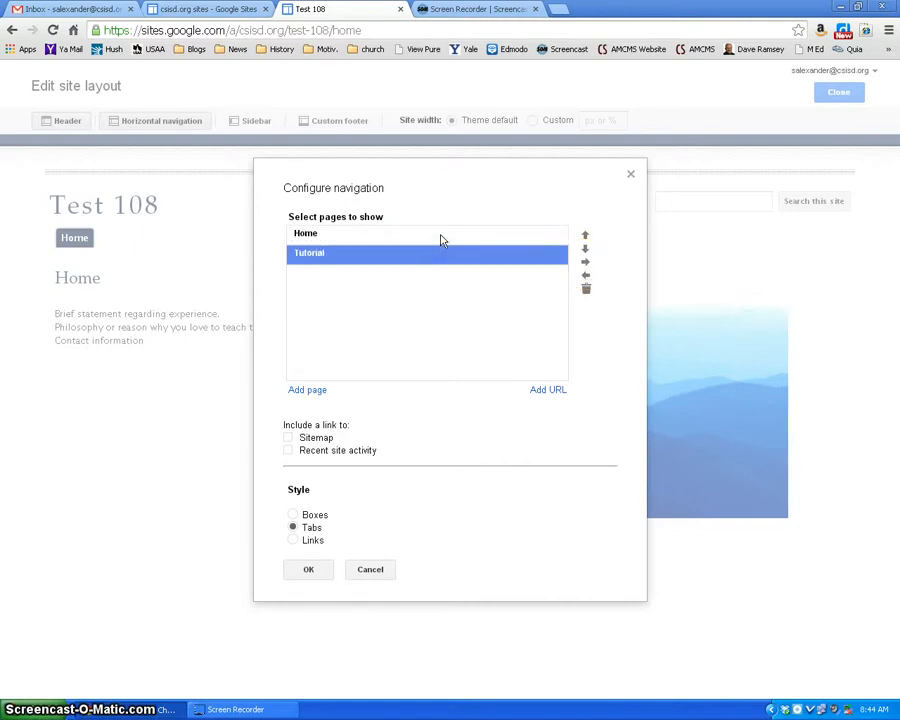
click(440, 238)
click(435, 256)
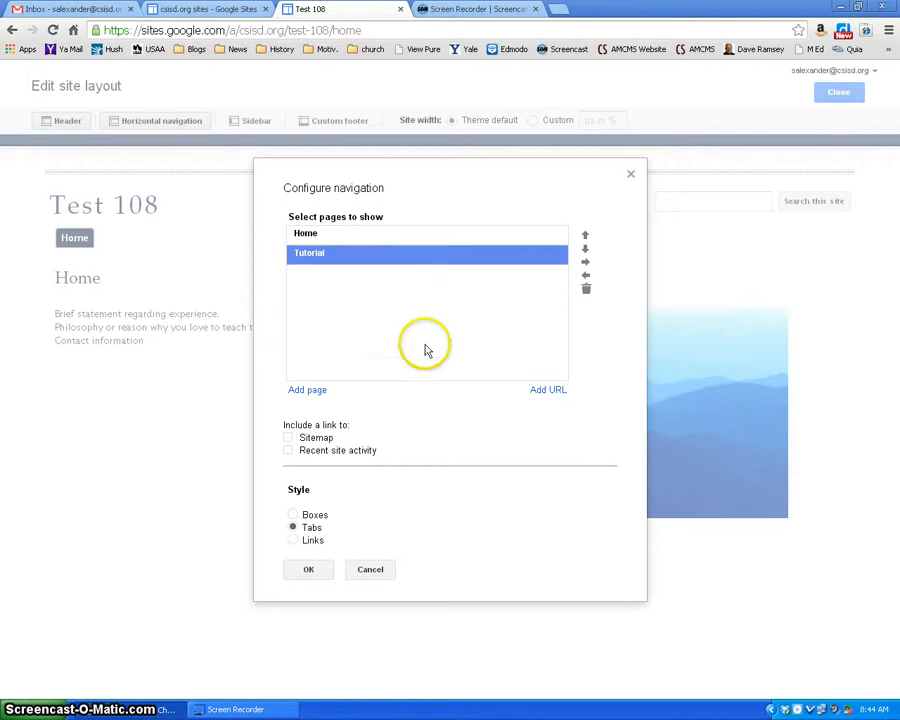
click(293, 515)
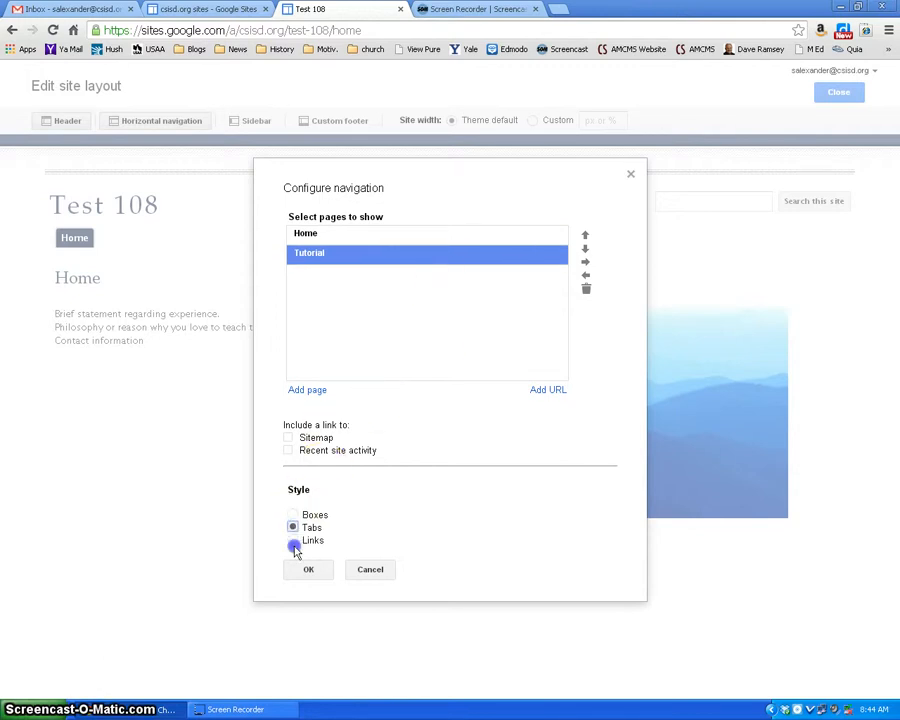
click(293, 527)
click(309, 570)
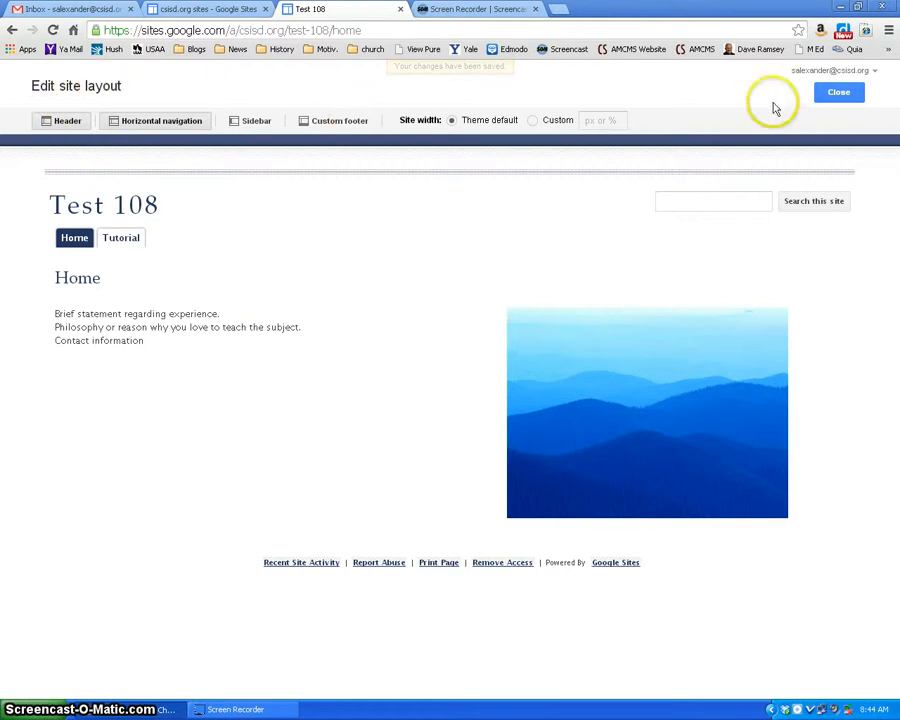
click(840, 96)
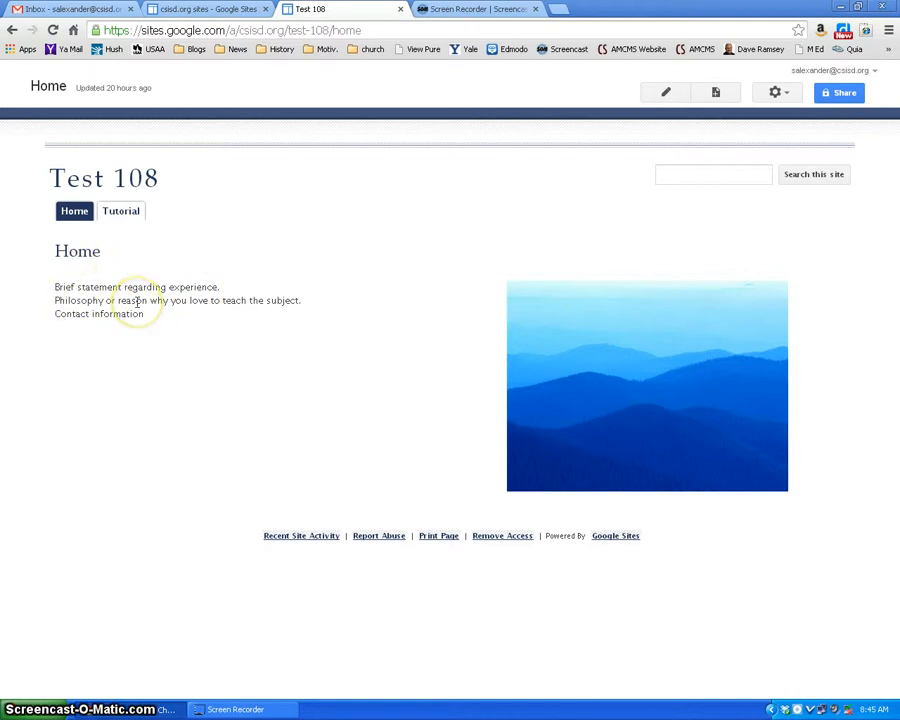
Step: Edit the Home page and add the line "Add more information here" below "Contact information"
click(668, 93)
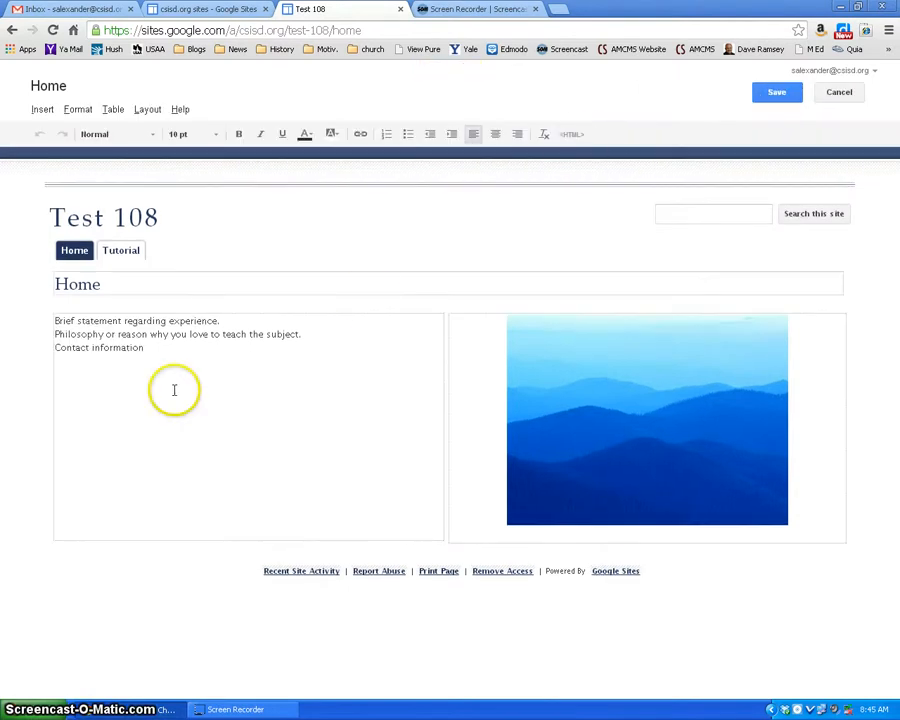
click(161, 356)
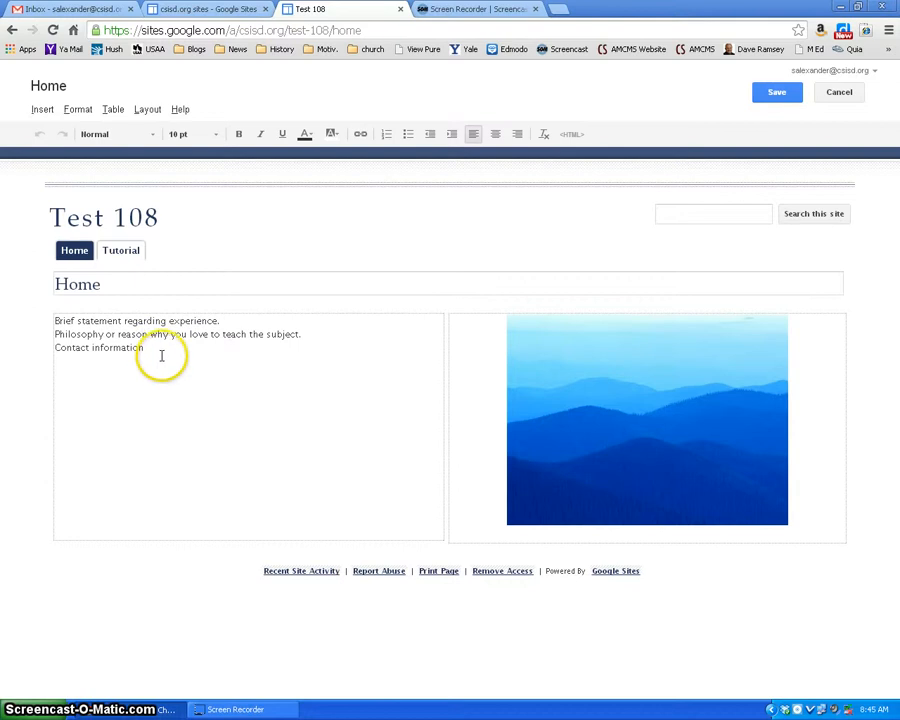
click(217, 355)
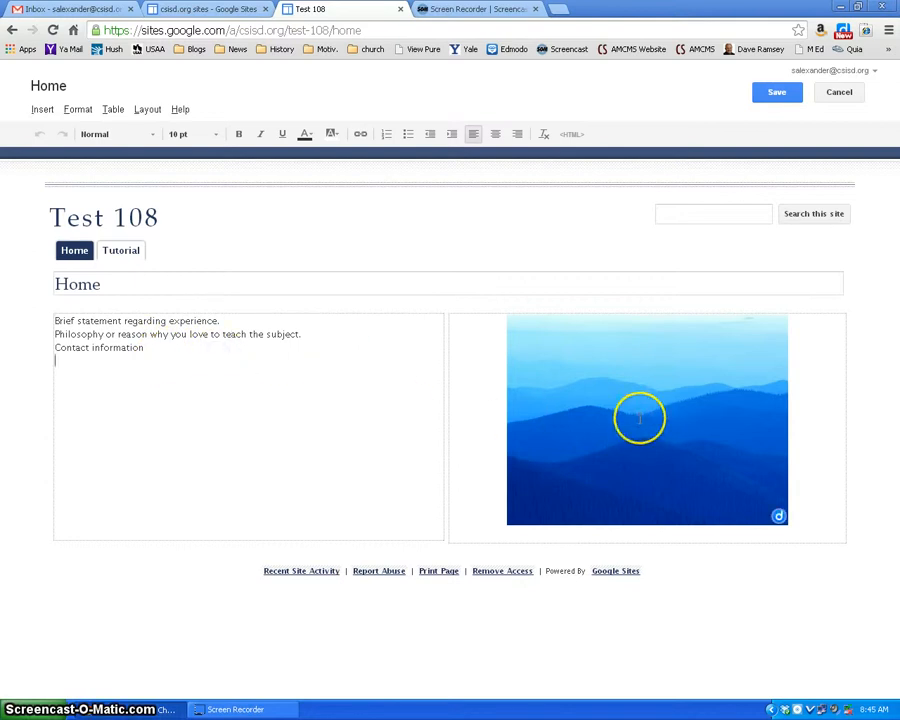
click(334, 344)
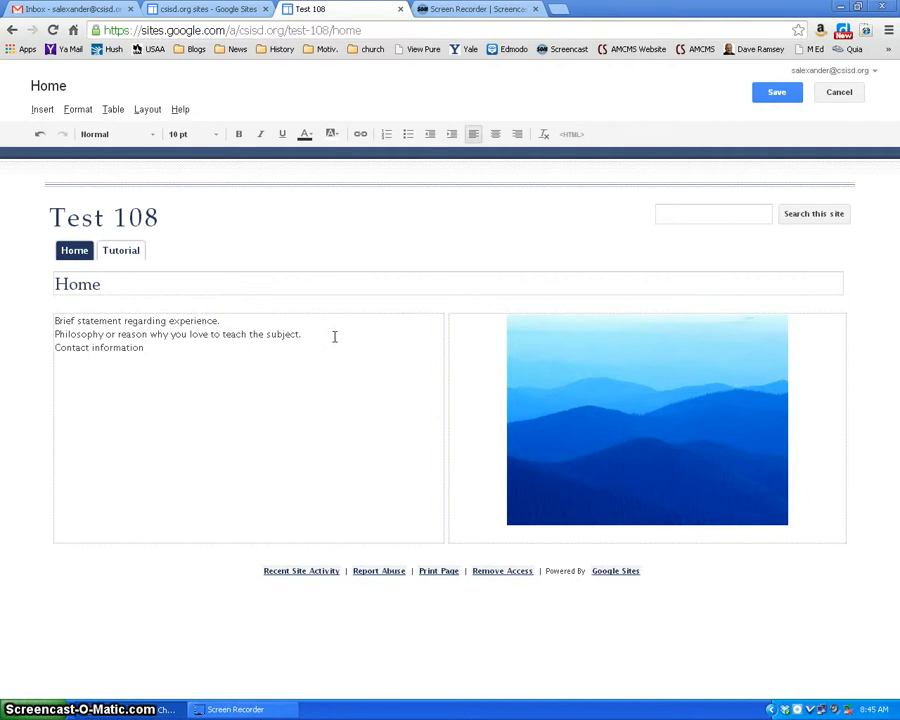
key(Return)
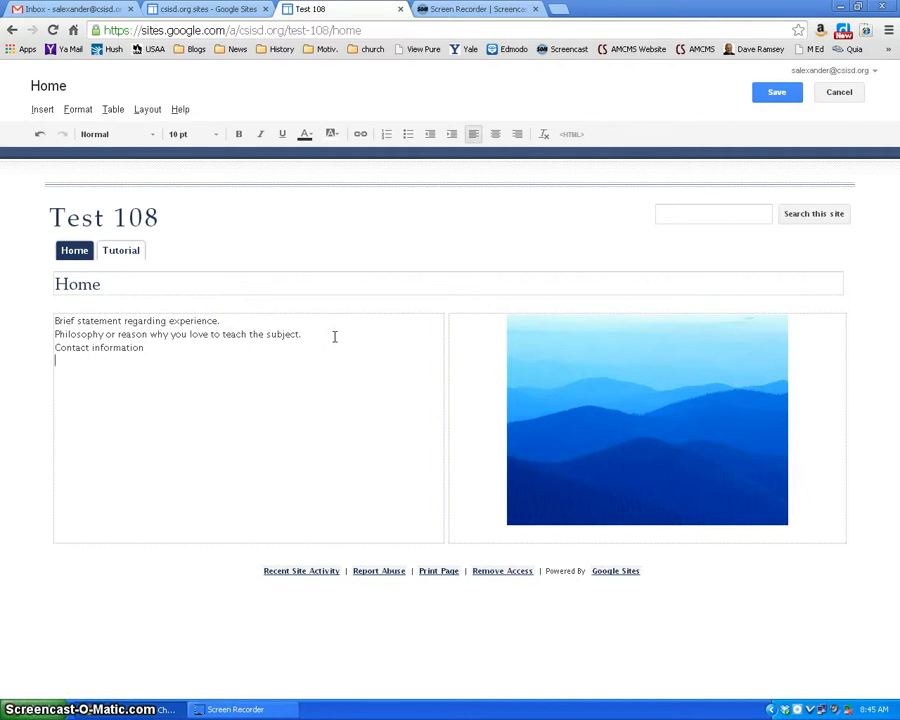
text(Add more information here)
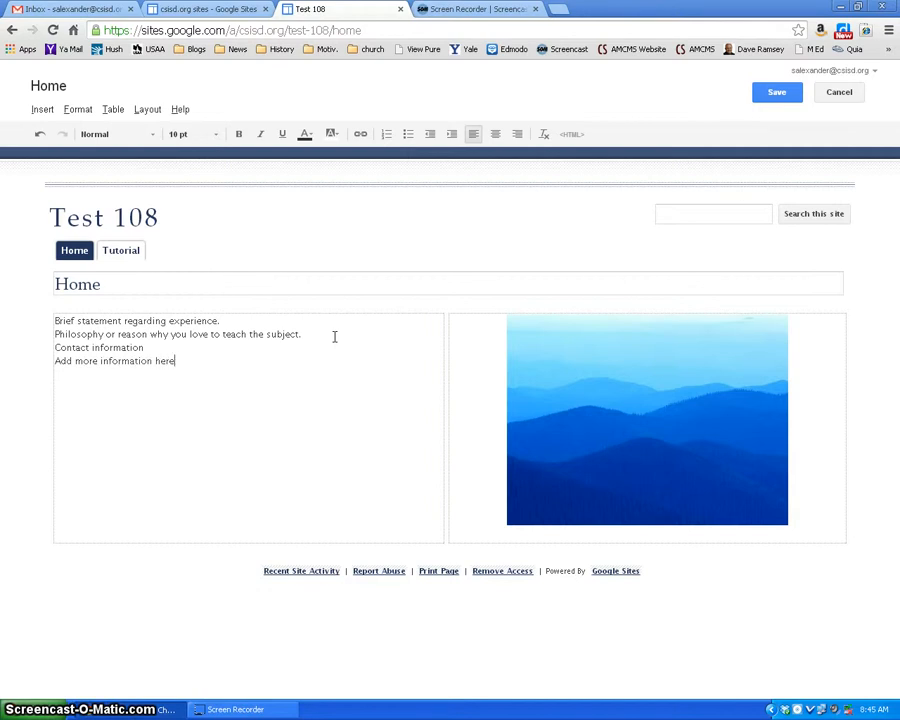
click(570, 318)
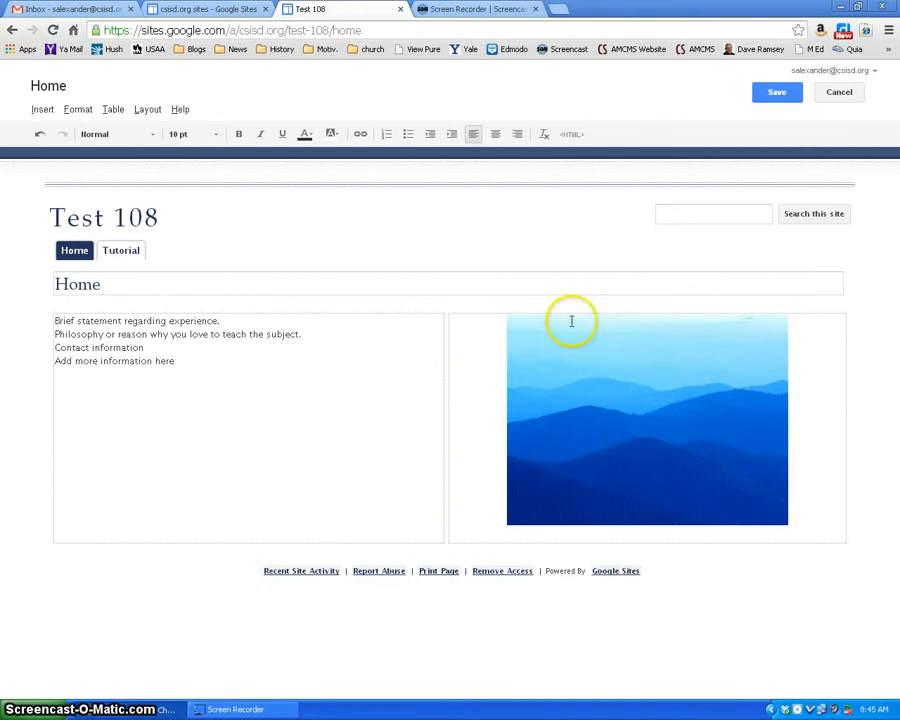
click(718, 424)
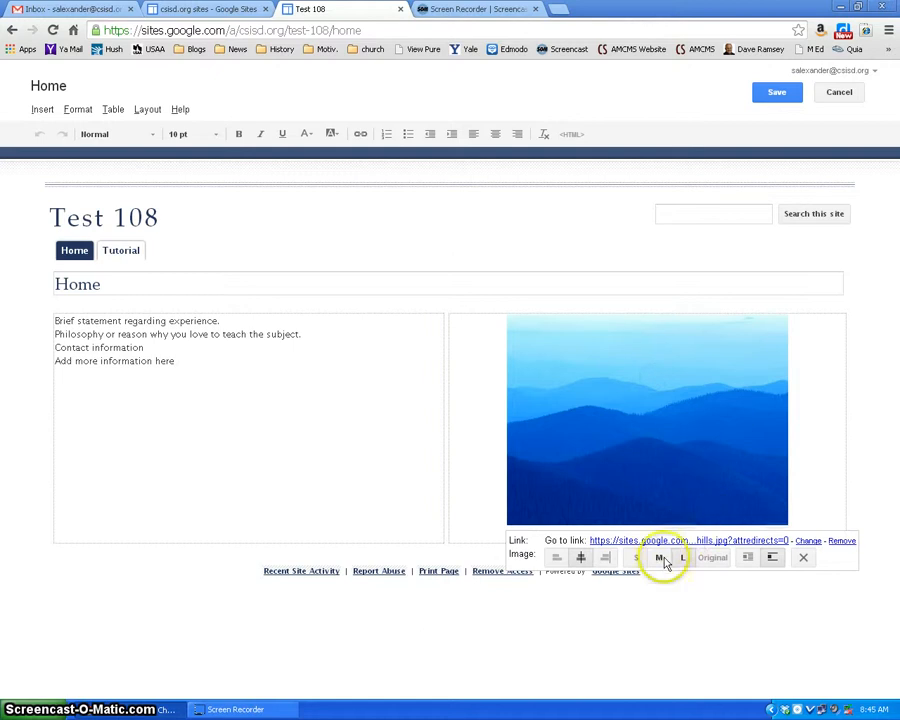
click(336, 371)
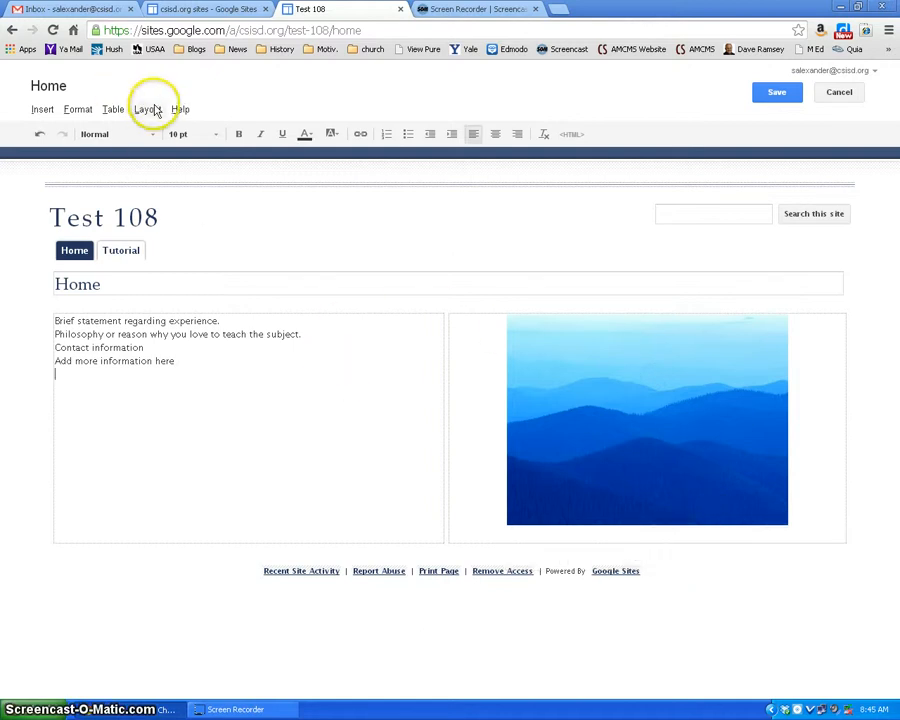
Step: Try the One column (simple) and Three column (simple) layouts on the Home page
click(151, 111)
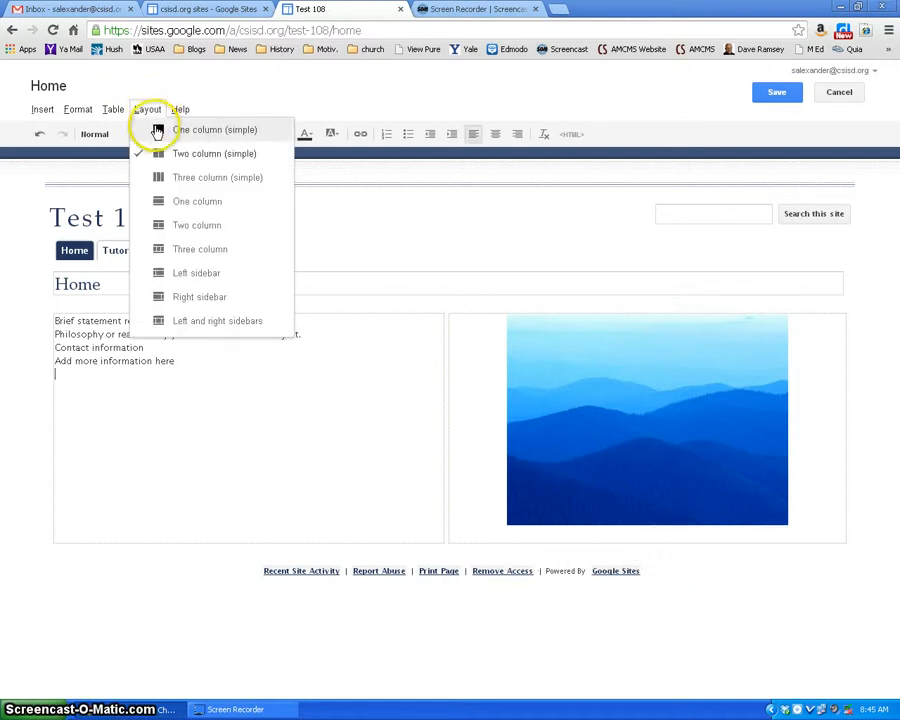
click(157, 132)
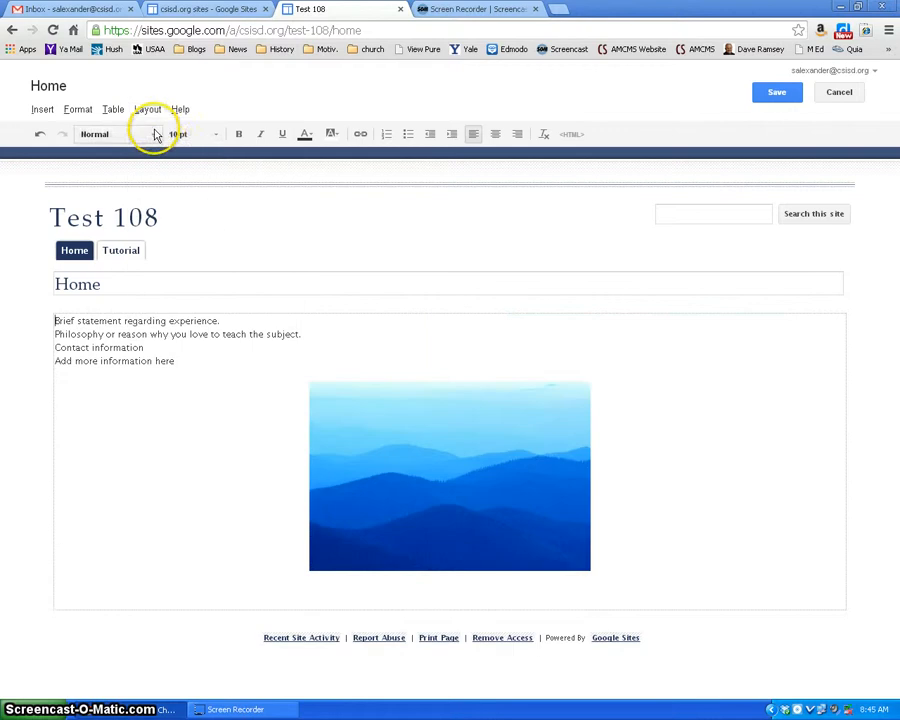
click(145, 112)
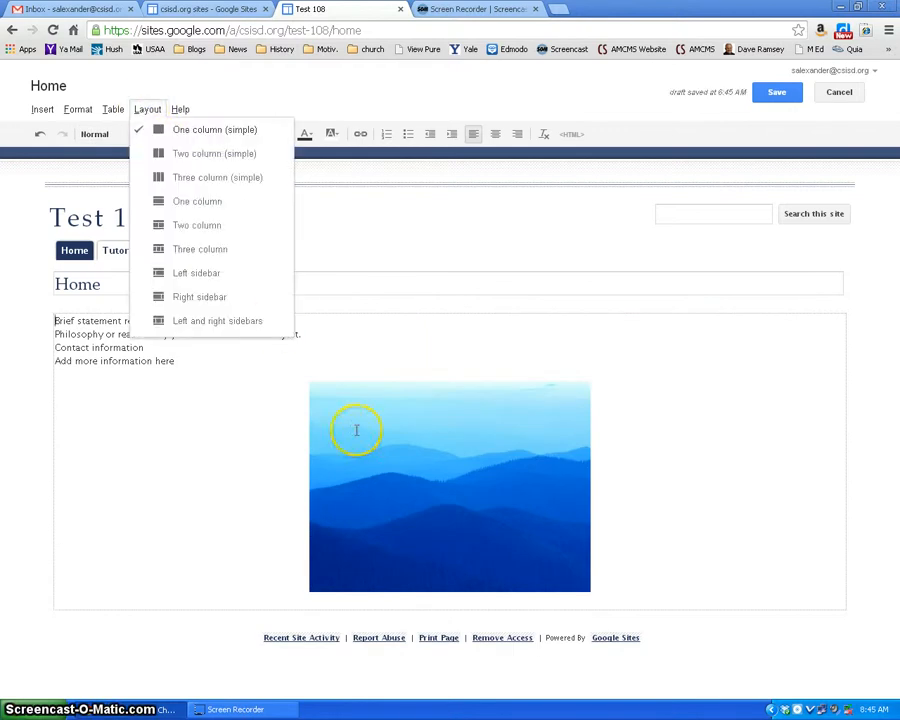
click(202, 178)
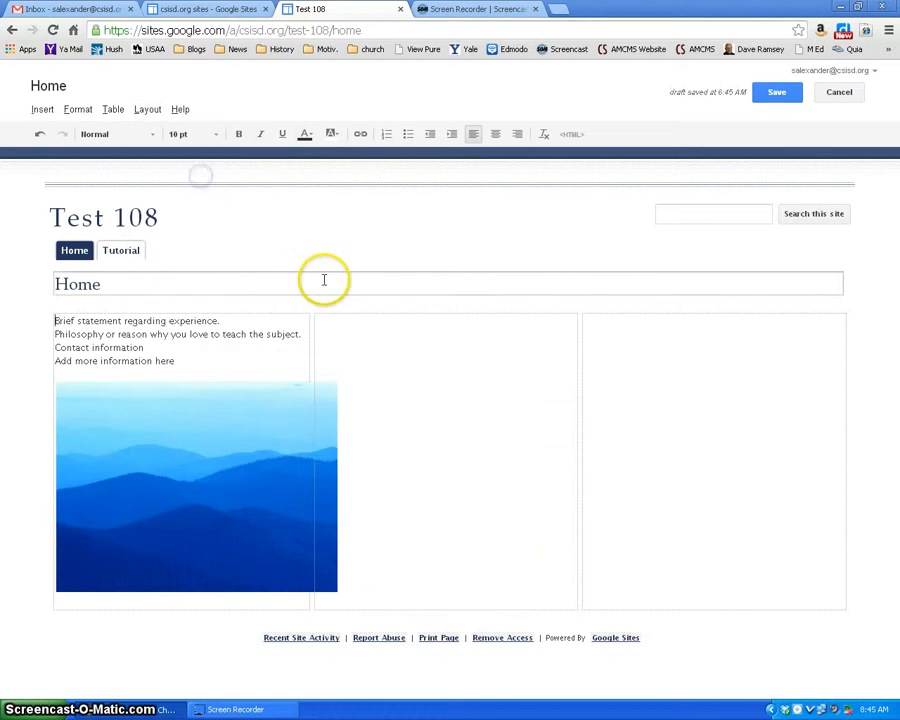
click(232, 435)
click(454, 402)
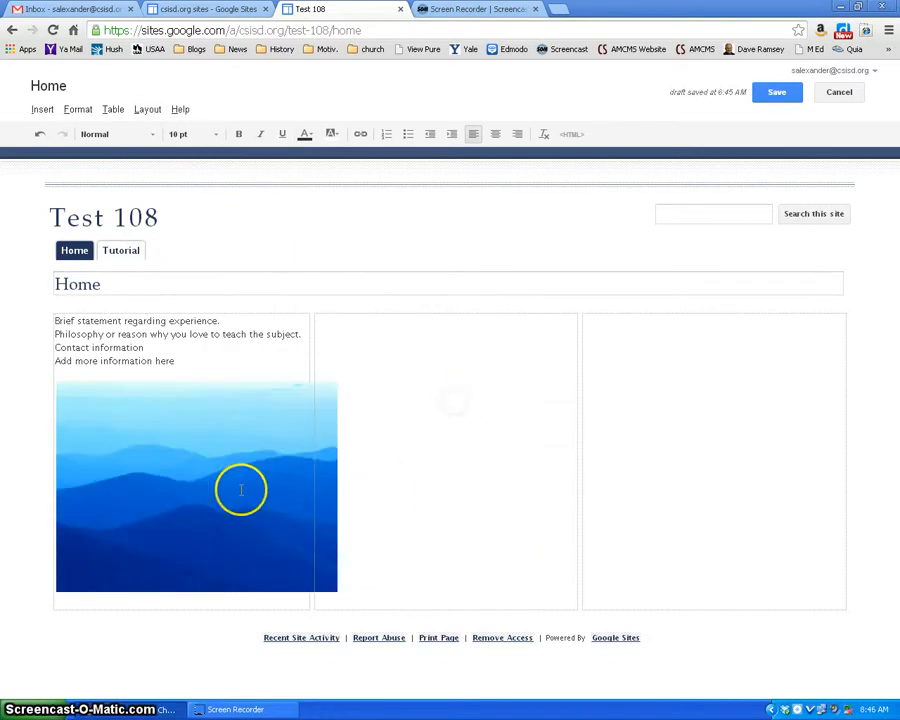
Step: Change the Home page to the Two column (simple) layout and move the hills picture into the empty second column
click(147, 109)
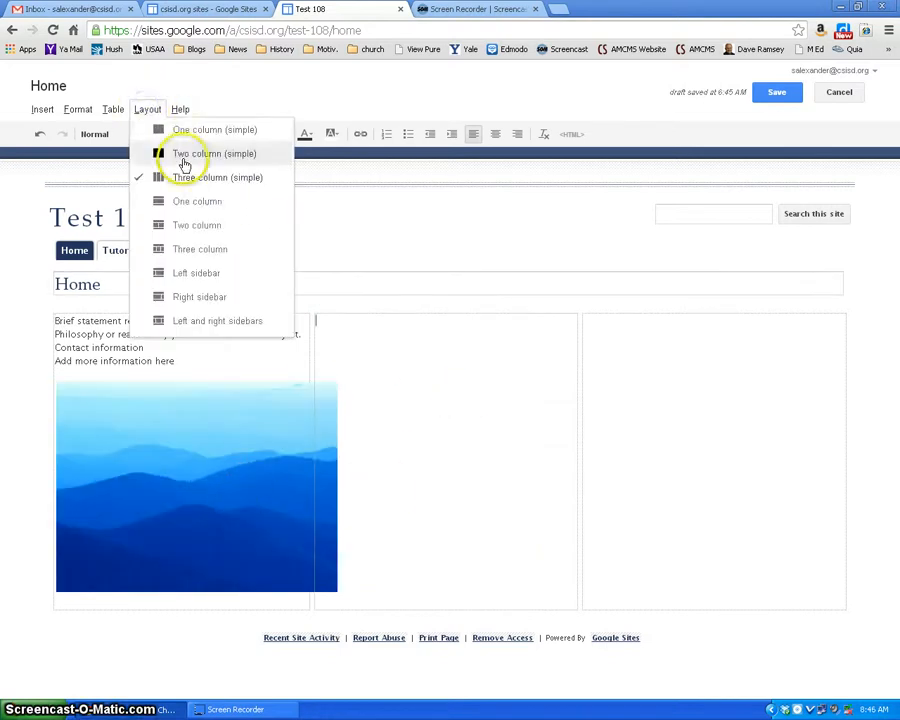
click(182, 152)
click(241, 439)
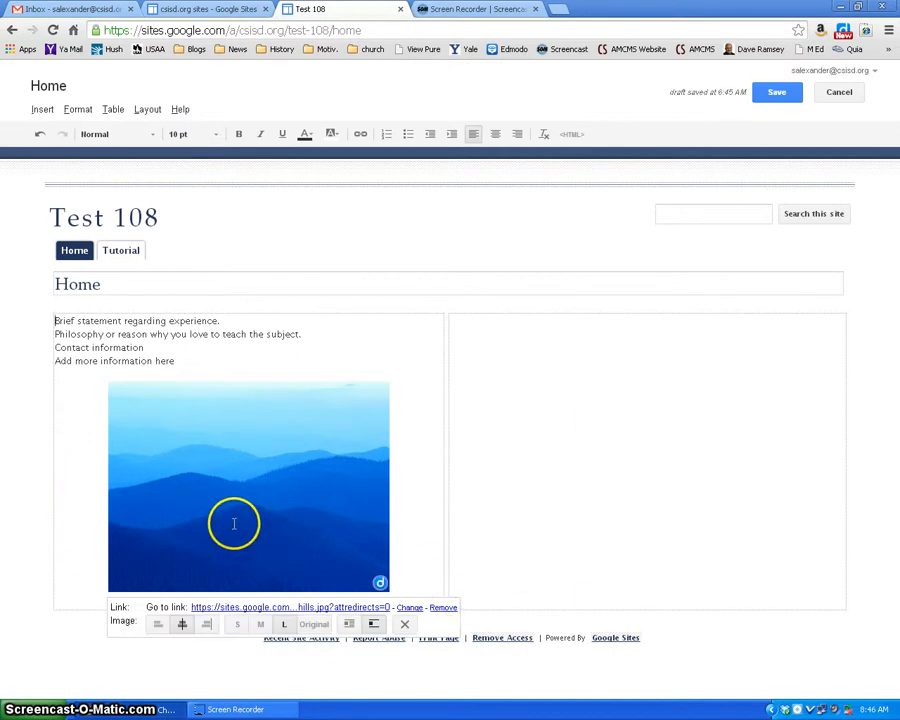
click(190, 462)
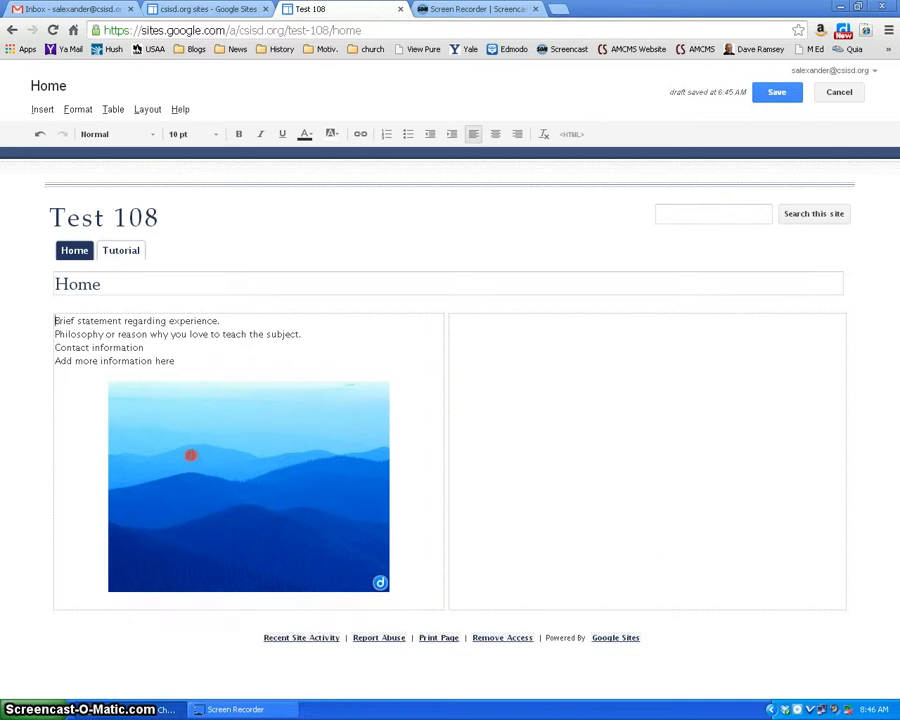
drag(279, 457, 468, 507)
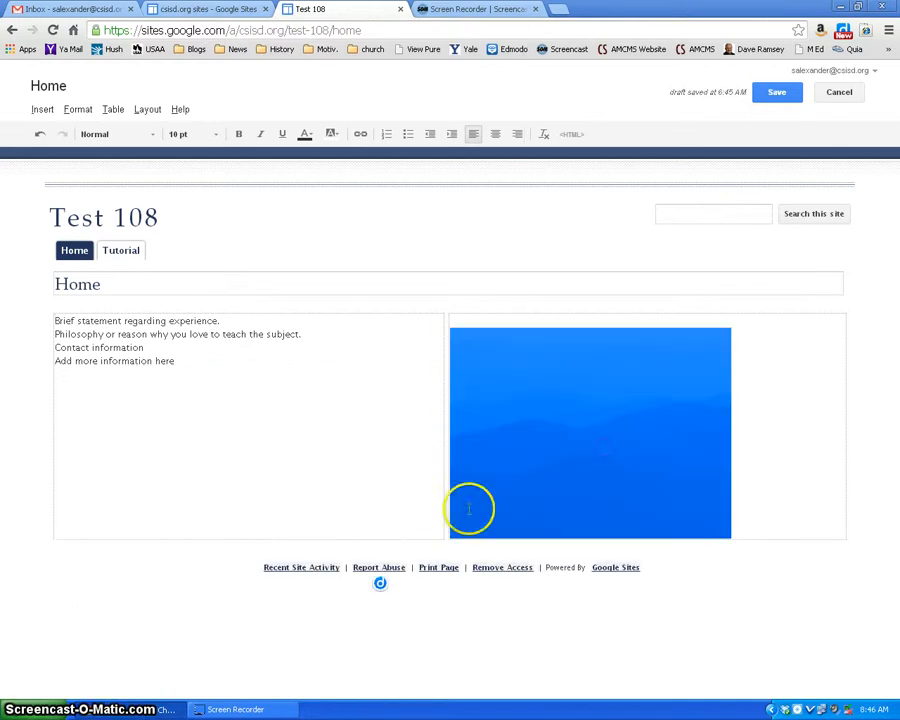
Step: Center-align the hills picture within the second column of the Home page
click(621, 462)
click(779, 448)
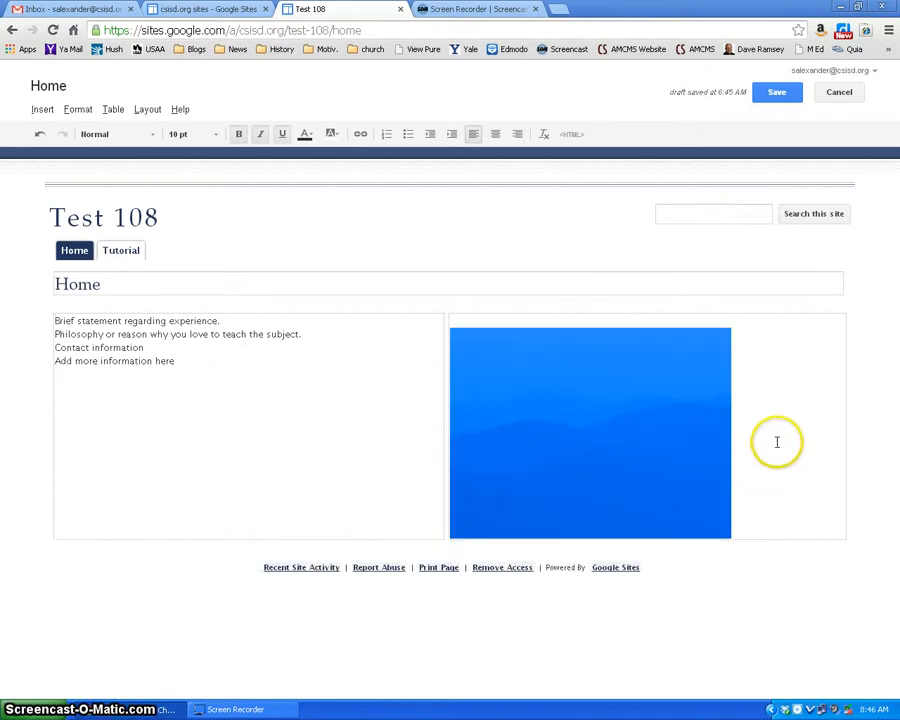
click(667, 496)
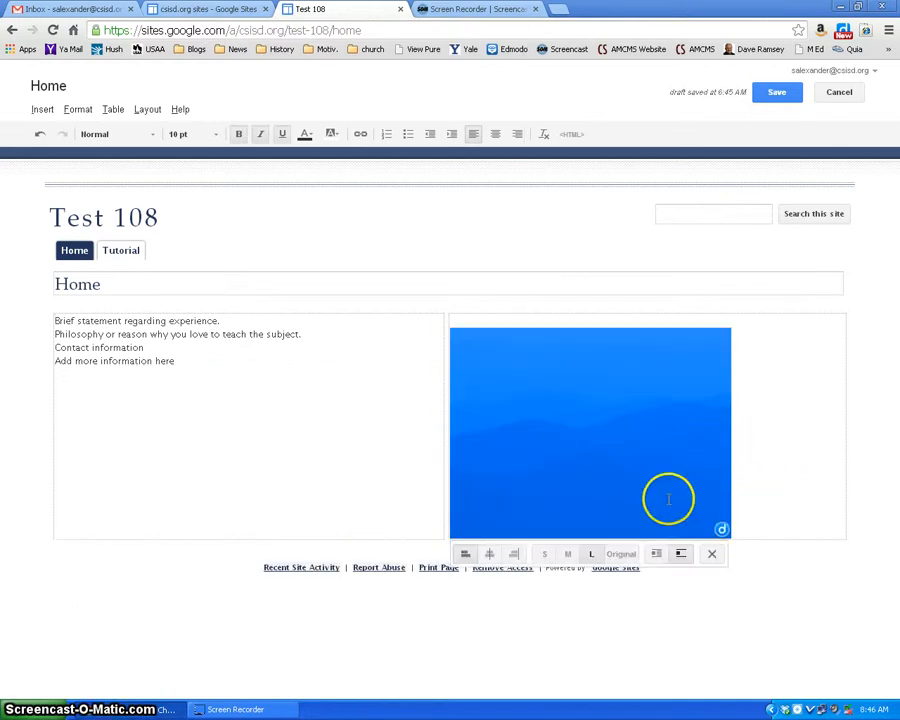
click(494, 558)
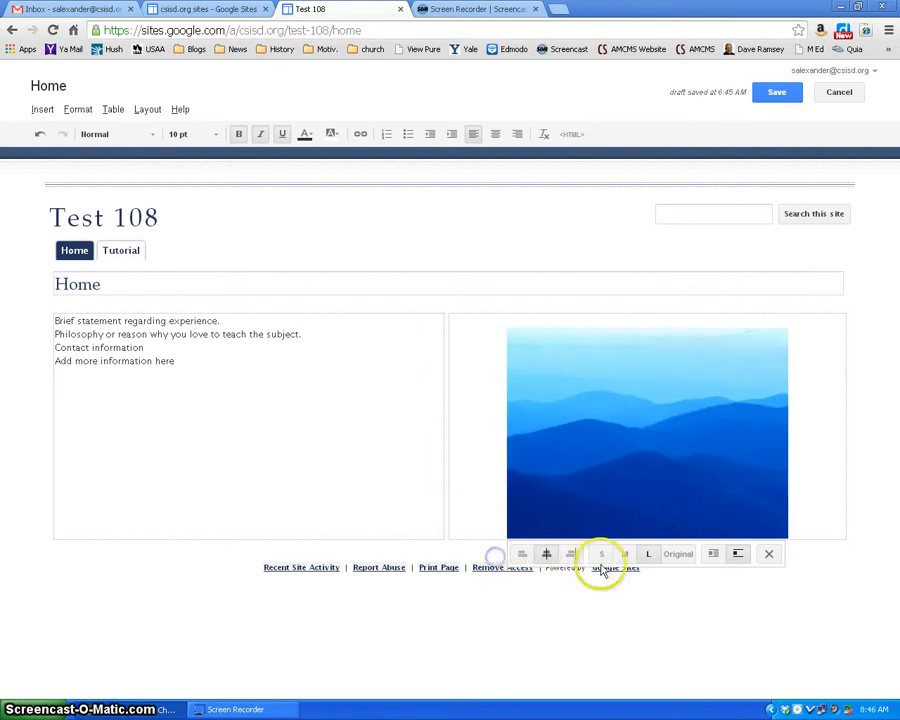
click(336, 477)
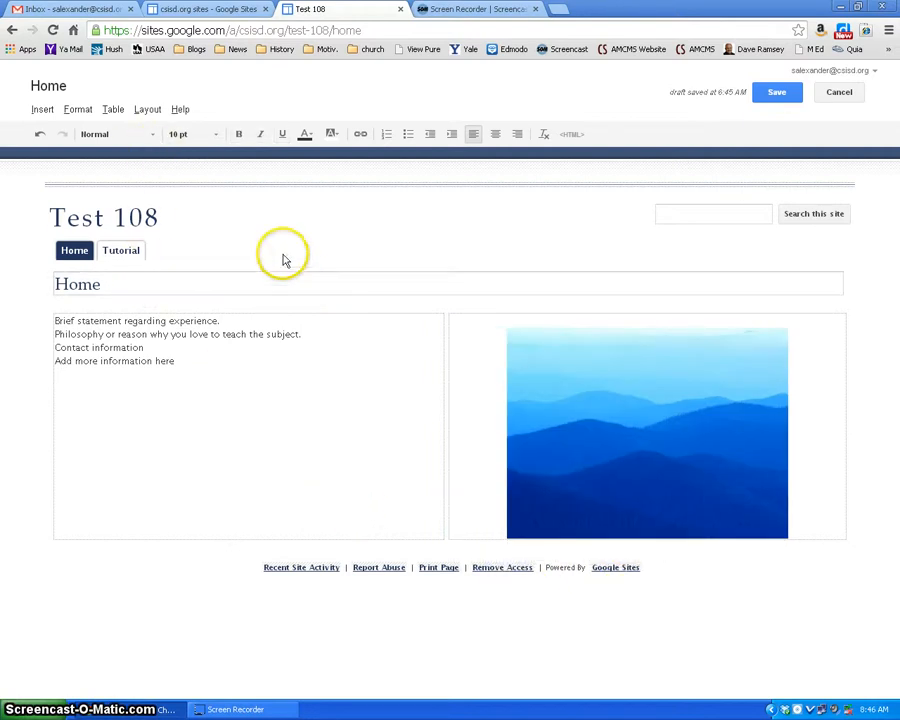
Step: Keep the Two column (simple) layout and save the Home page
click(152, 112)
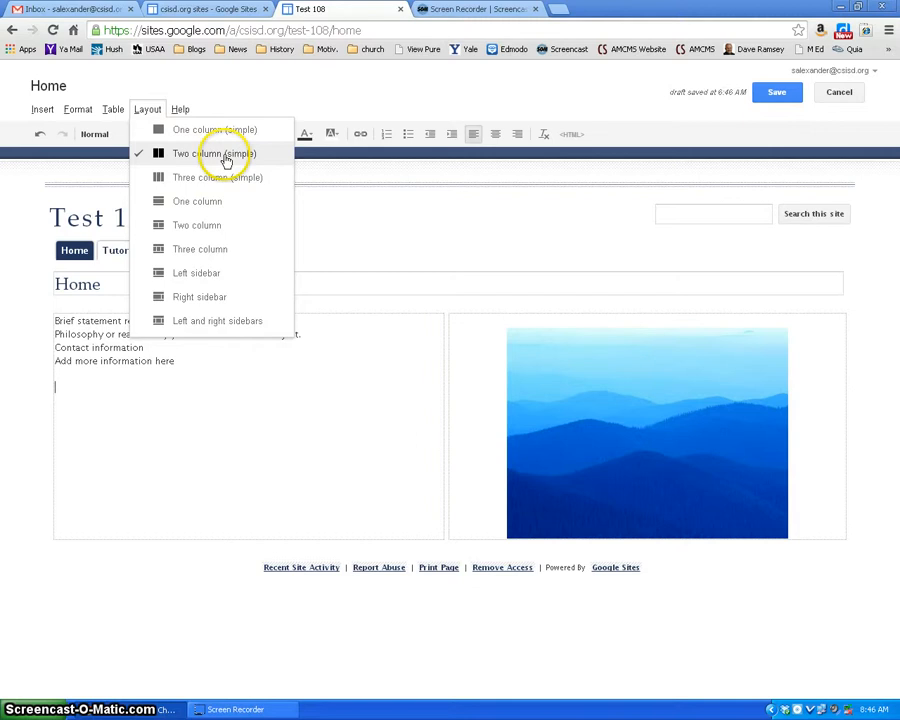
click(241, 78)
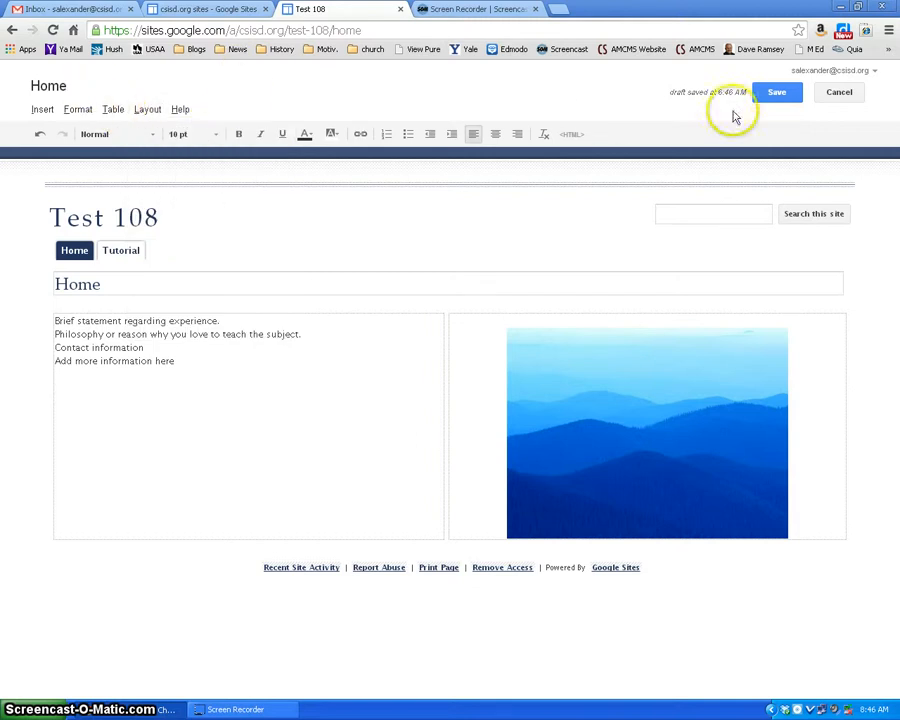
click(787, 95)
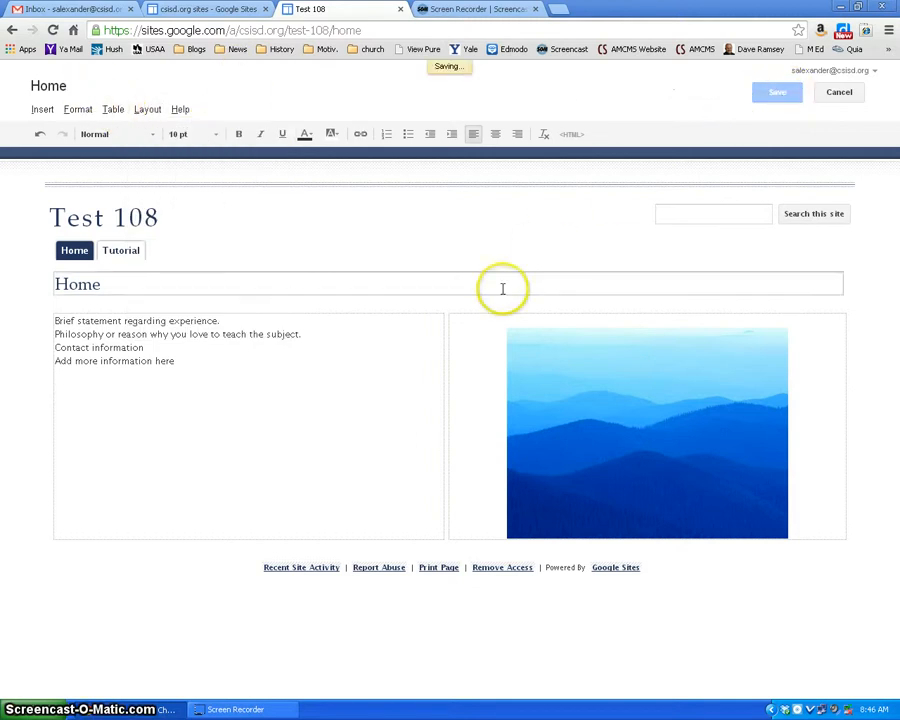